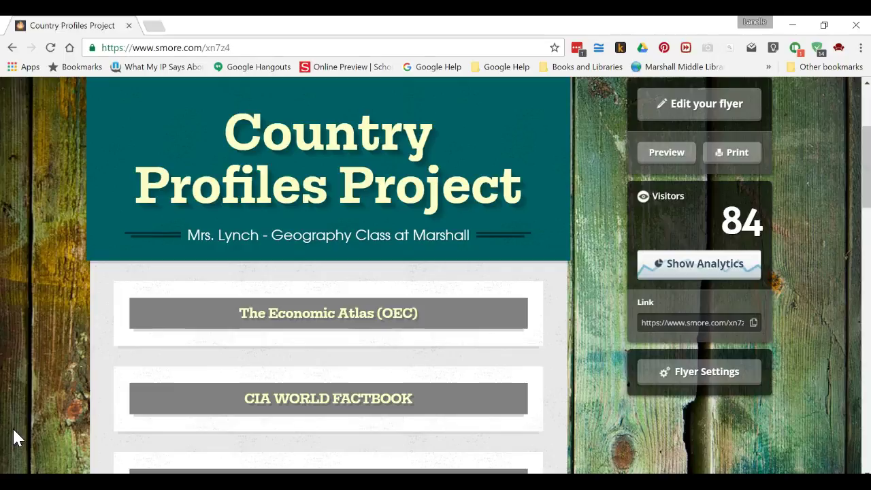
Open The Economic Atlas (OEC) resource from the Country Profiles Project flyer.
left_click(31, 436)
left_click(41, 394)
left_click(30, 443)
left_click(334, 319)
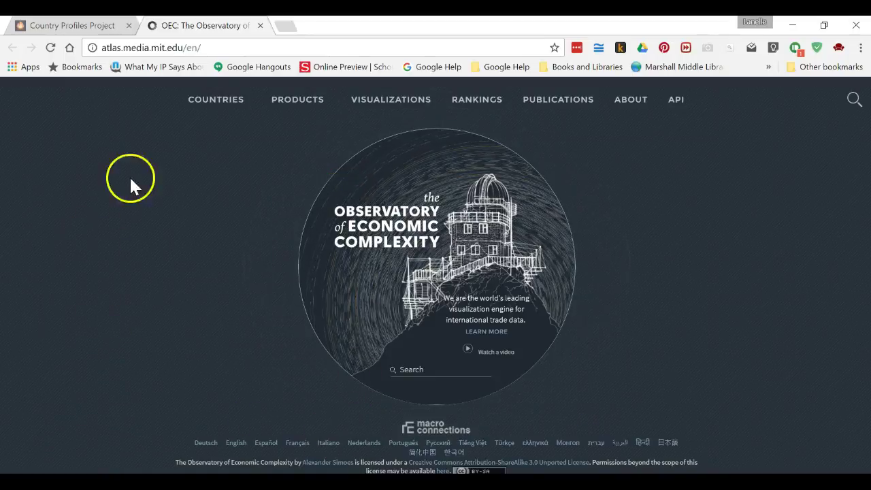
Open Google Drive in a new browser tab and create a blank Google Sheets spreadsheet in the shared Geography Resources folder.
left_click(289, 30)
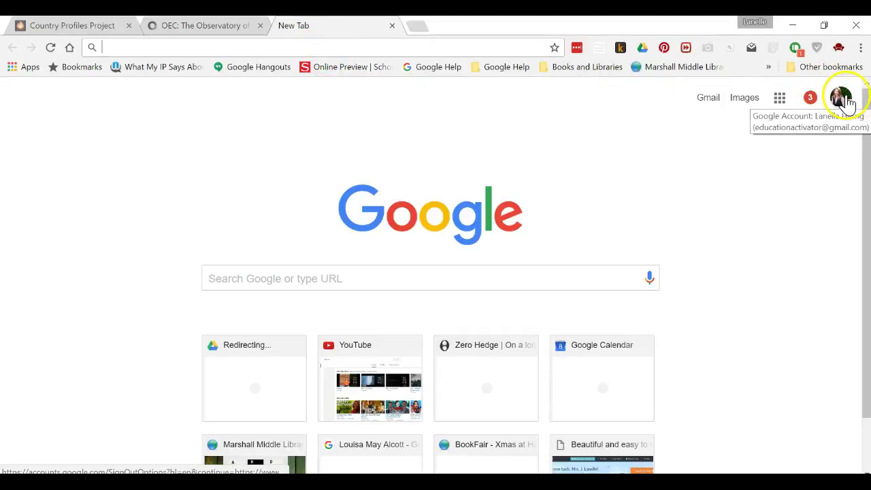
left_click(593, 275)
type("DRIV")
key("Return")
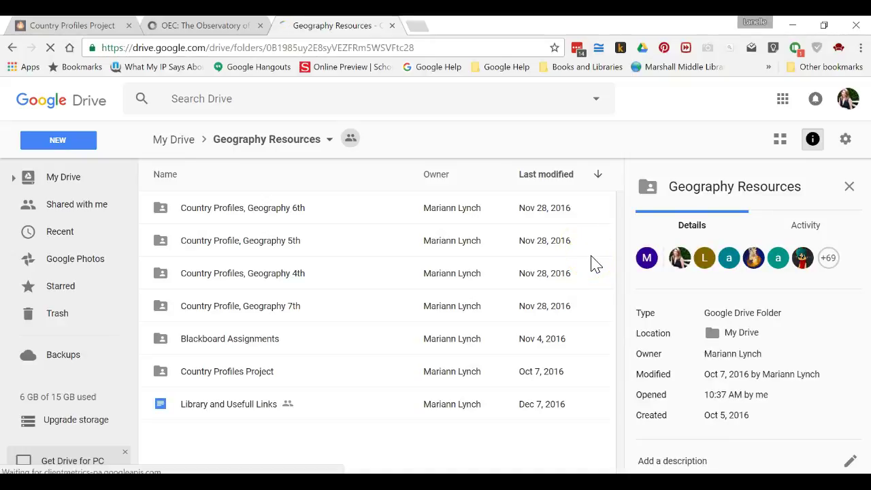
left_click(77, 149)
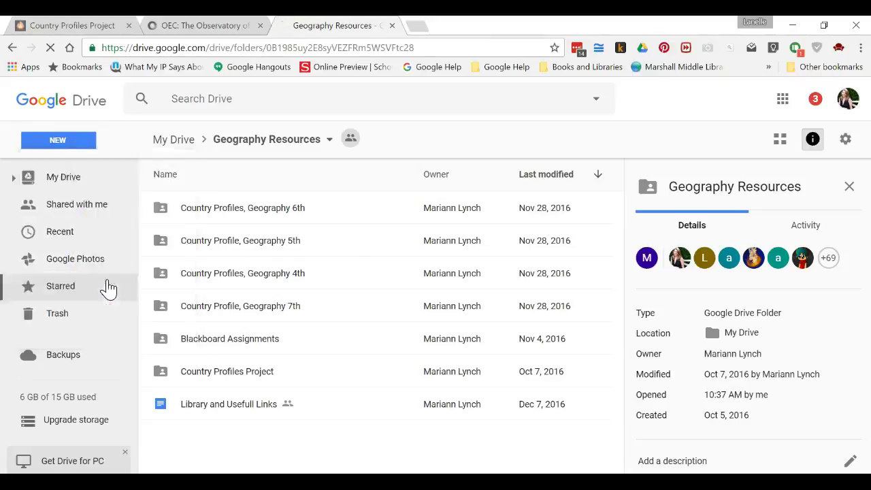
left_click(109, 284)
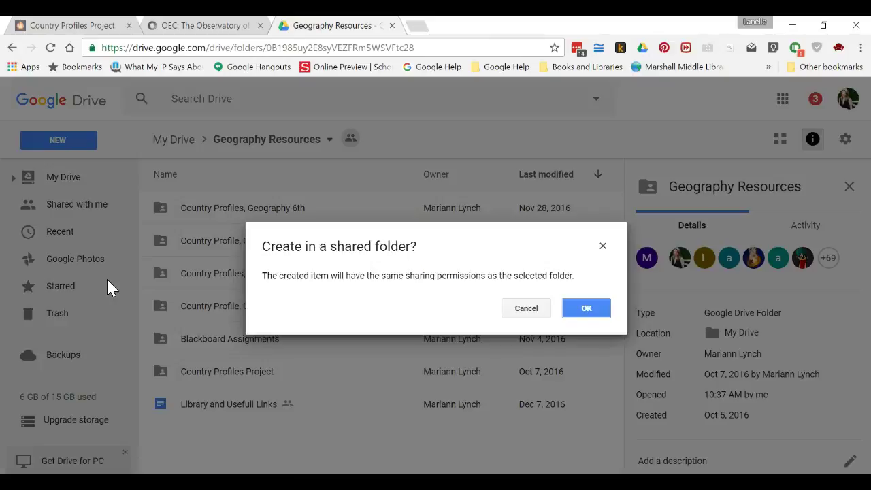
left_click(606, 315)
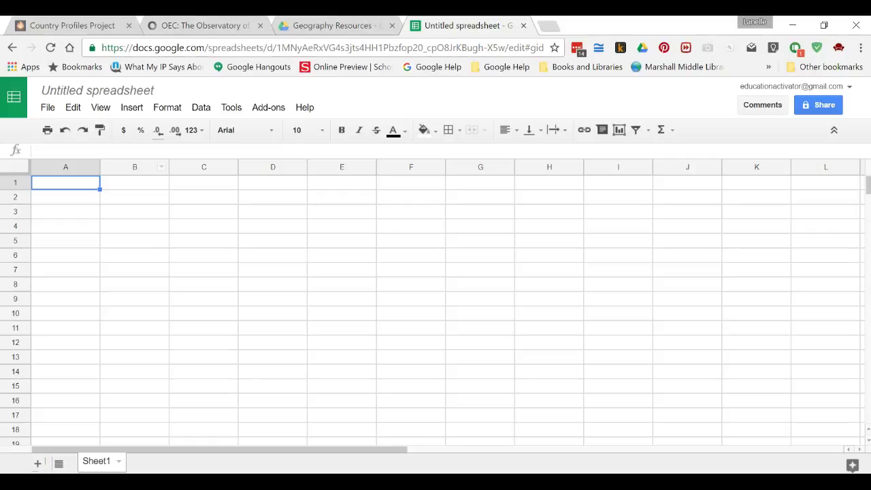
Switch to the OEC site, open Chile's country profile and set the Exports chart's depth to HS2.
key("ctrl+2")
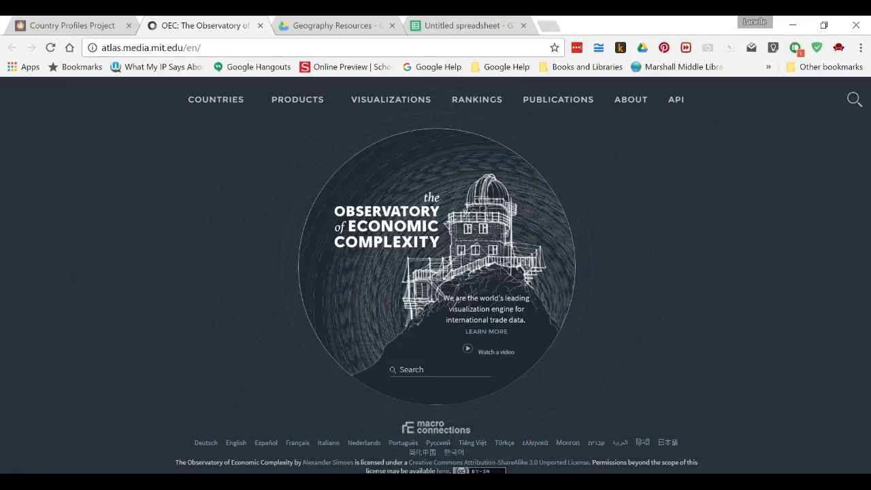
left_click(202, 101)
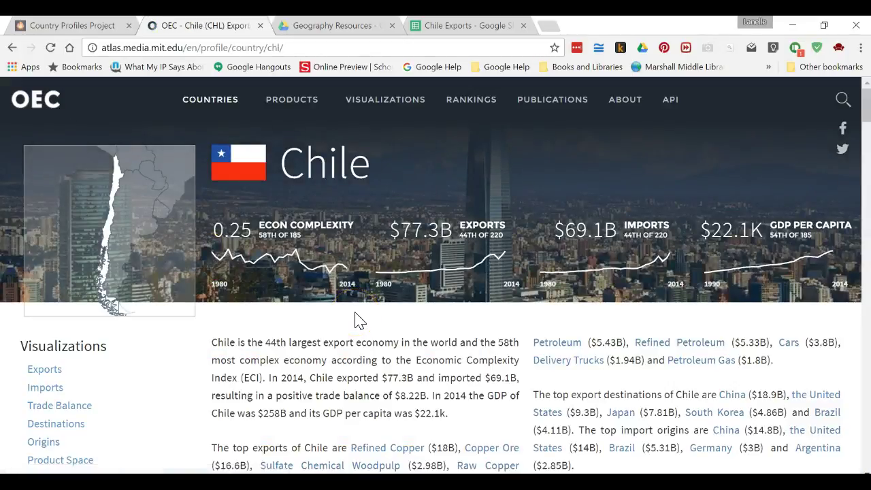
scroll(359, 320, "down", 3)
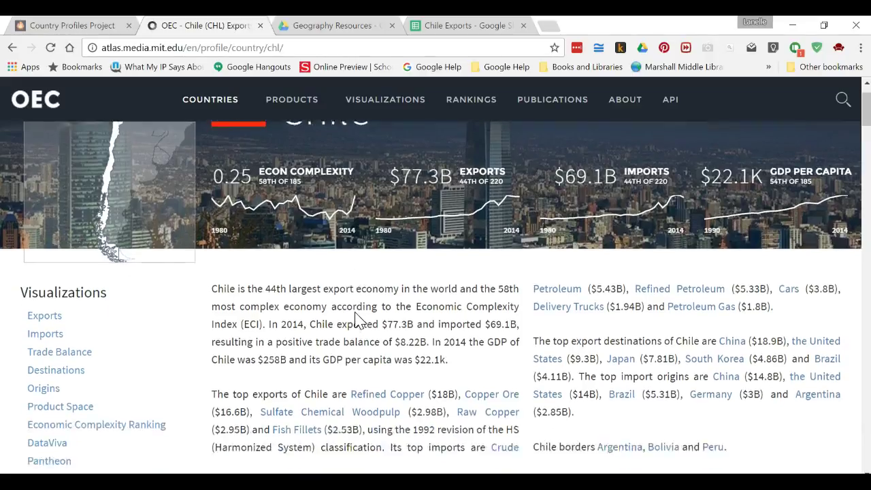
scroll(359, 320, "down", 3)
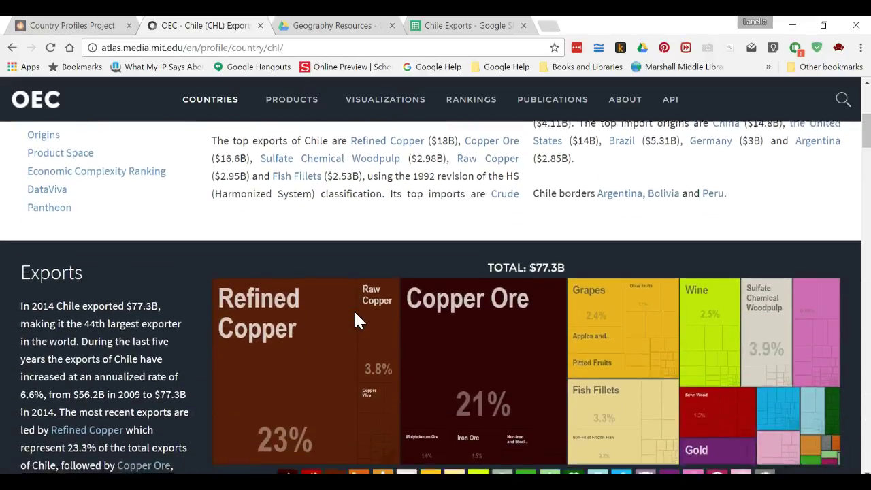
scroll(354, 310, "down", 1)
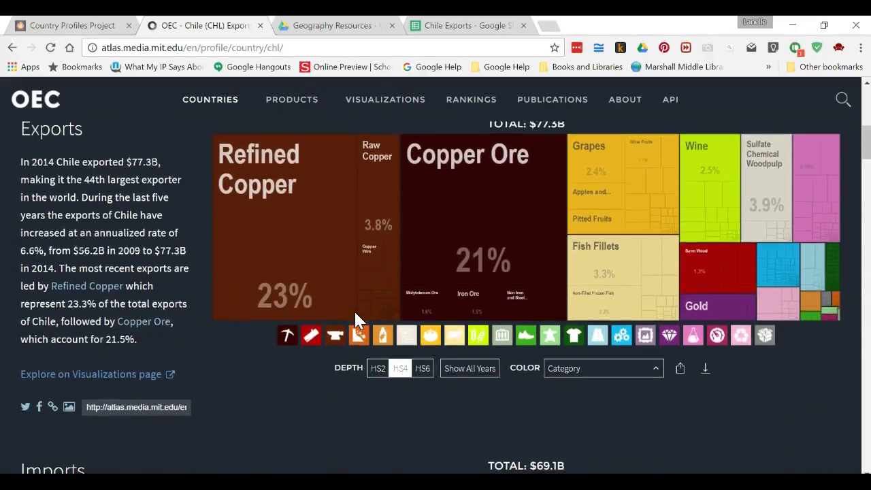
scroll(342, 298, "up", 1)
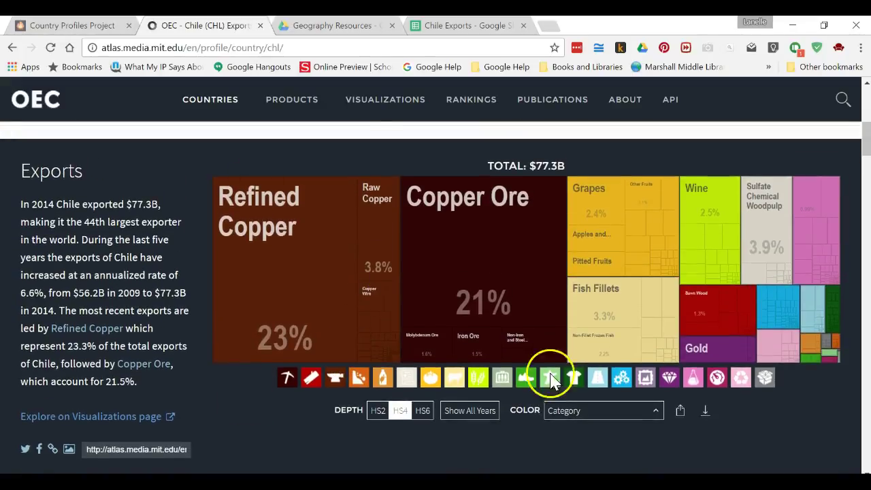
left_click(705, 282)
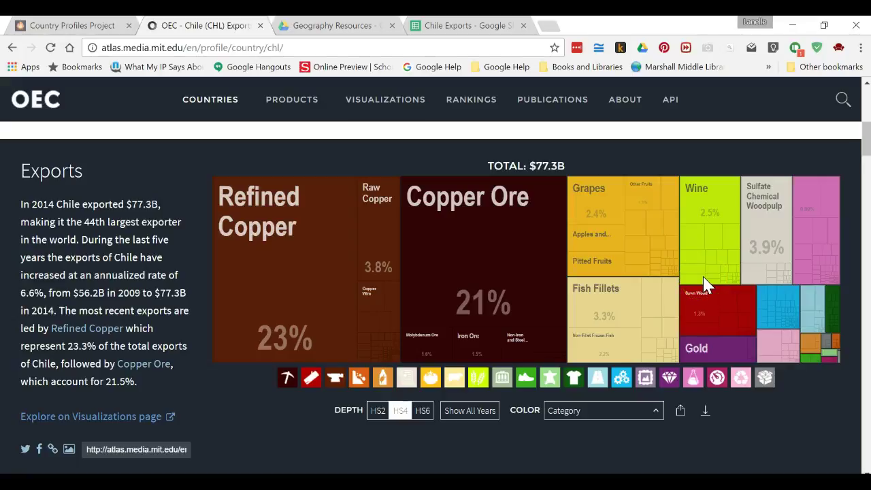
left_click(382, 411)
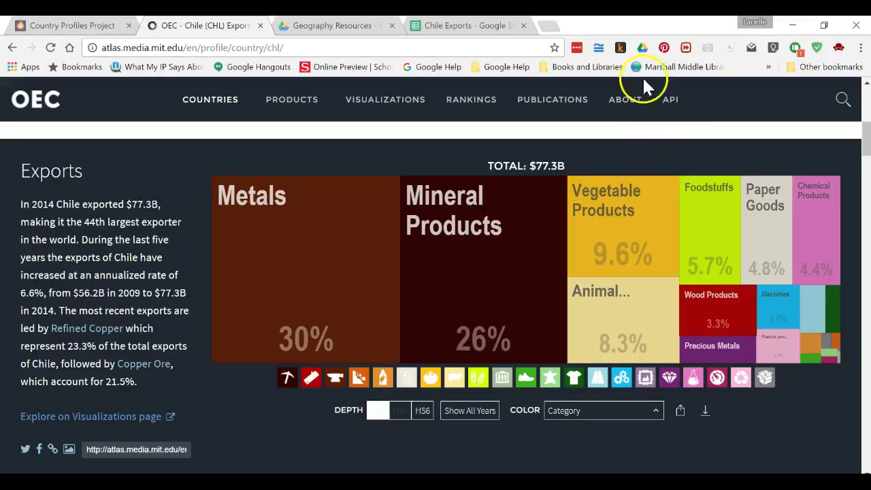
left_click(483, 30)
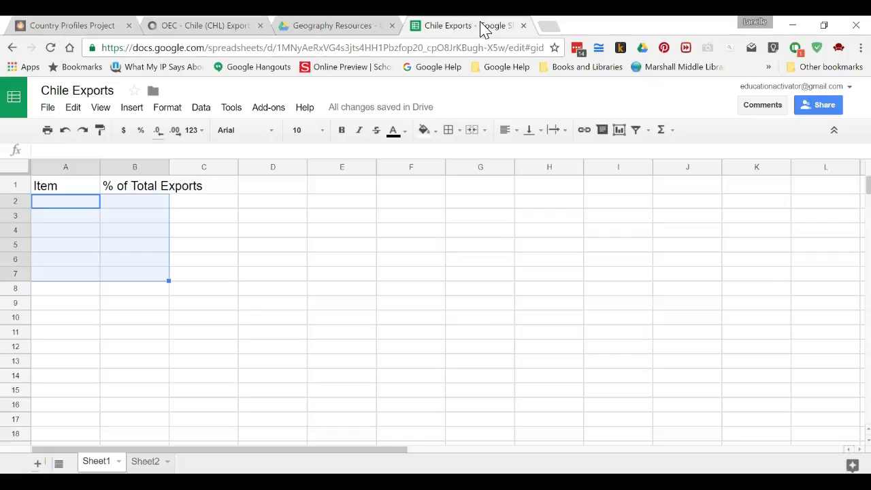
left_click(201, 29)
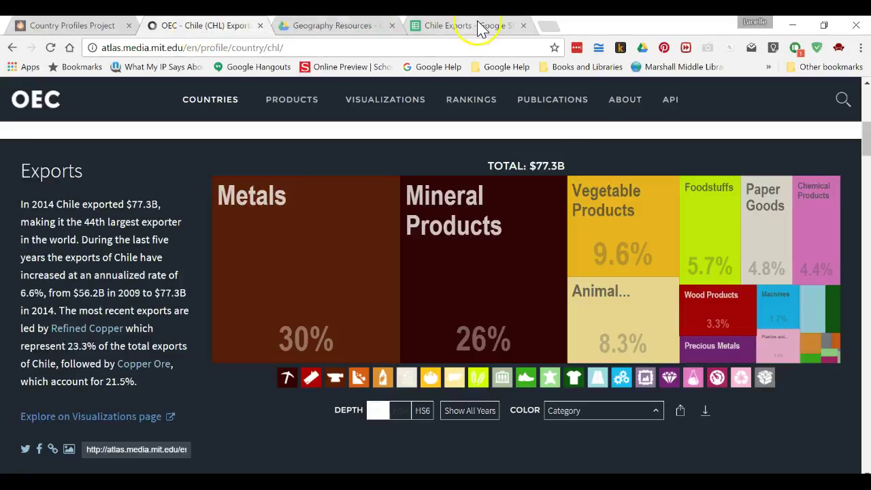
left_click(458, 27)
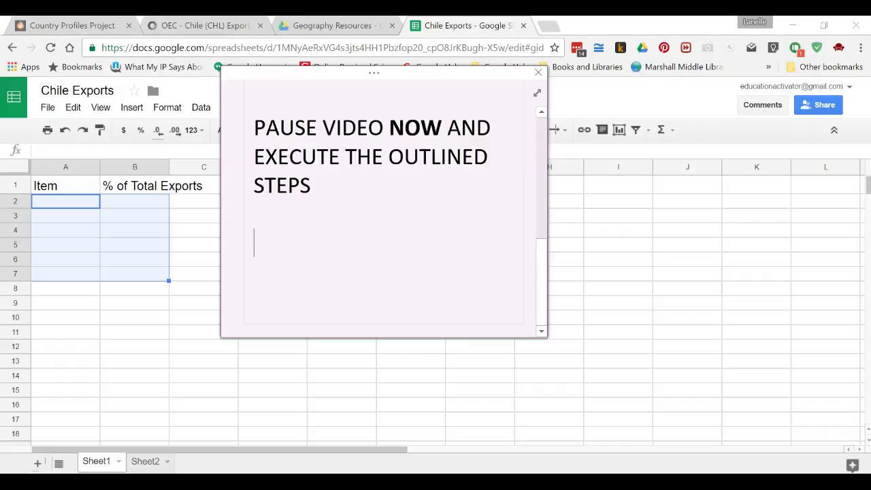
left_click(554, 407)
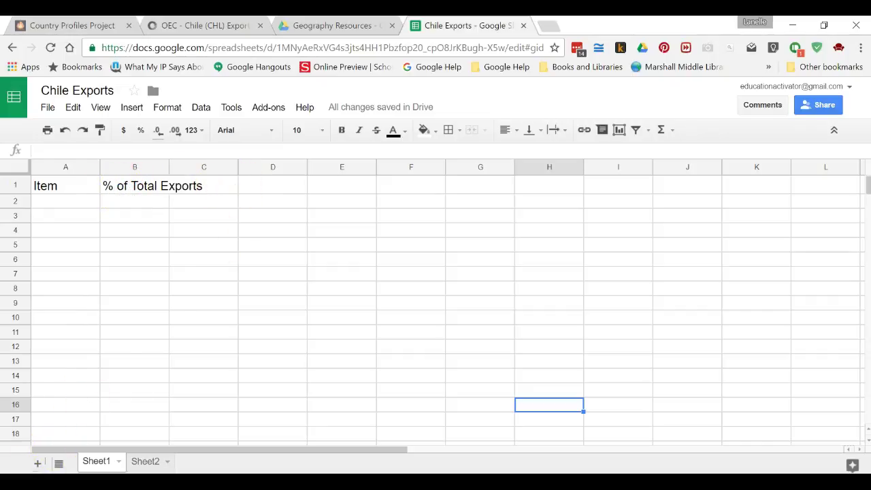
key("alt+Tab")
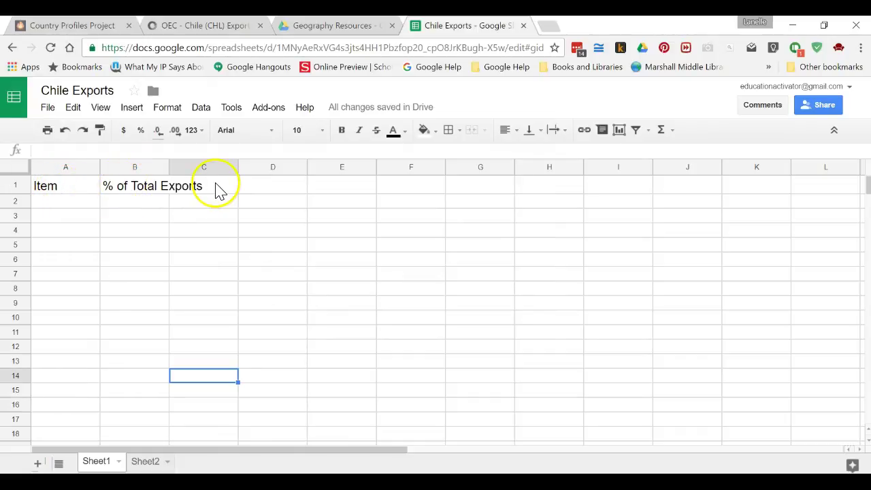
Check the metals share in OEC's Chile exports chart, and enter Metals and 30% in row 2 of the Chile Exports spreadsheet.
left_click(226, 29)
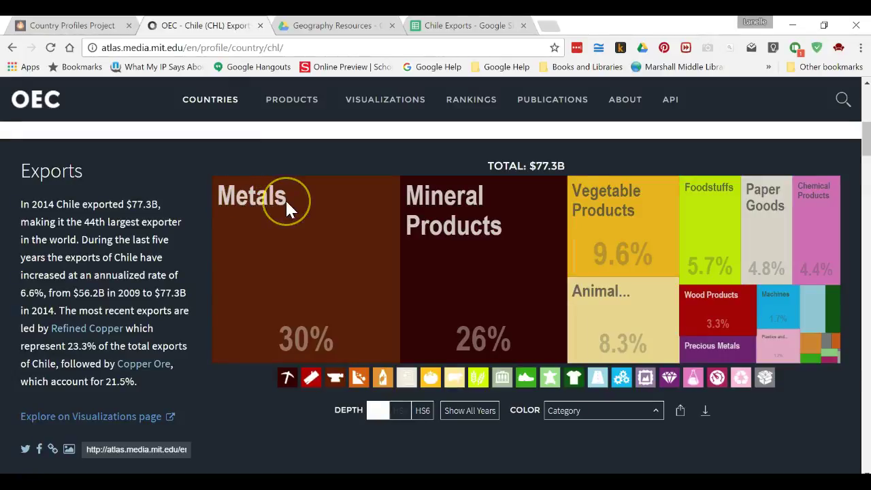
left_click(439, 27)
left_click(75, 200)
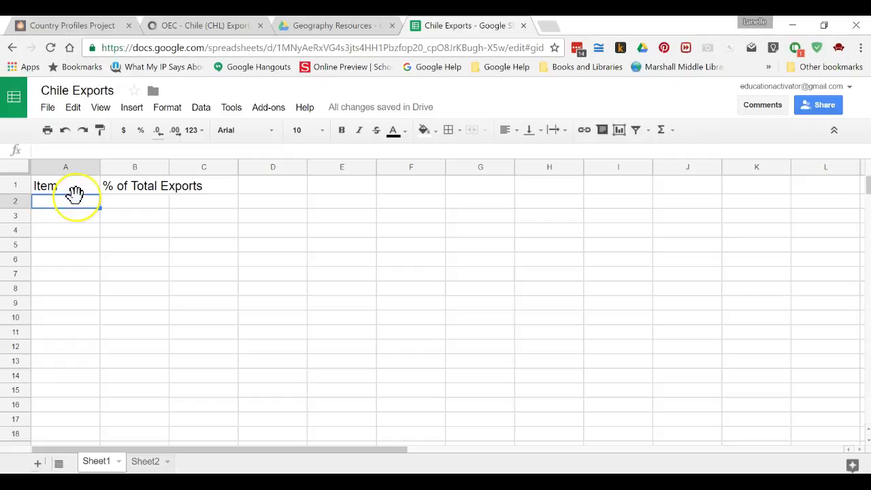
type("Metals")
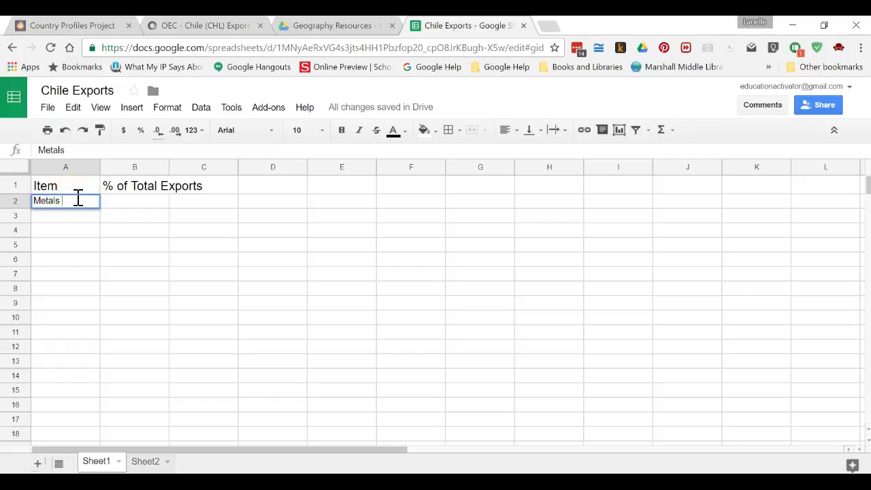
key("Tab")
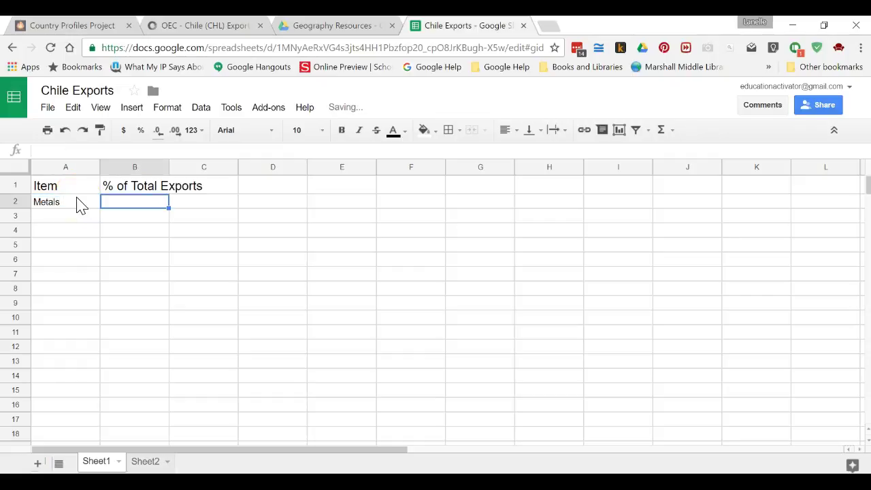
type("30")
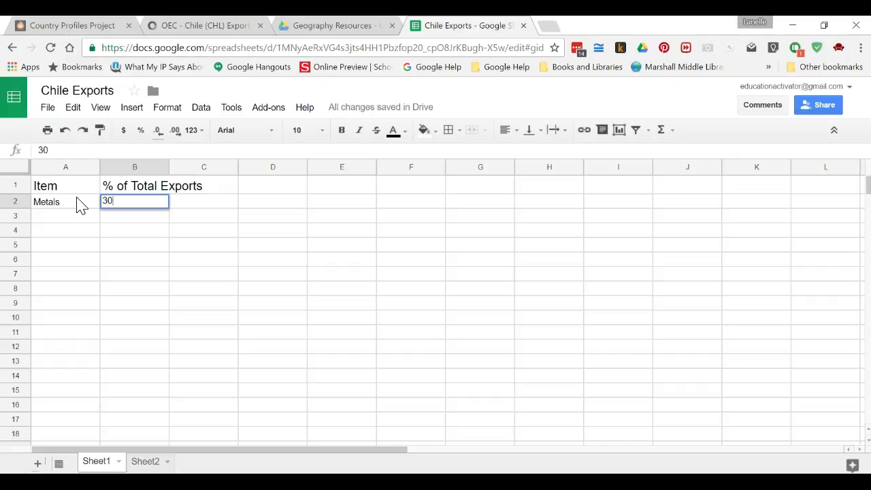
type("%")
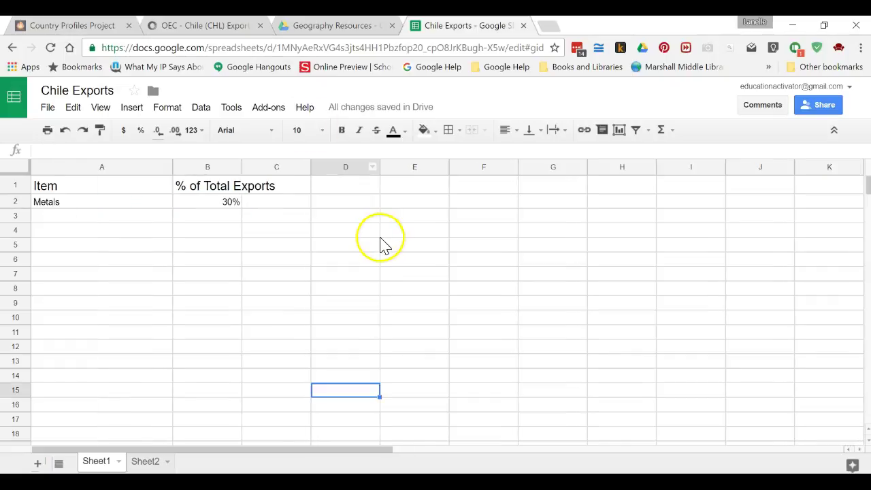
left_click(228, 207)
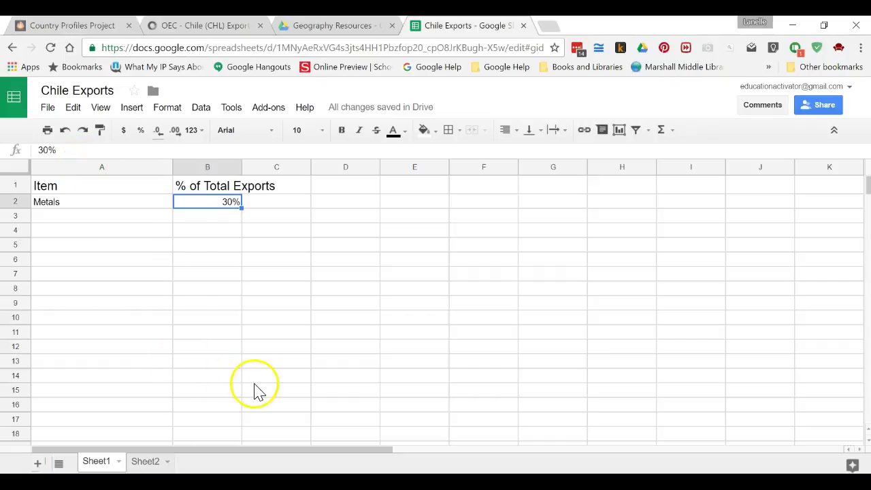
Copy the Mineral Products through Other rows from Sheet2 into Sheet1 starting at A3, and clear cell C6.
left_click(149, 461)
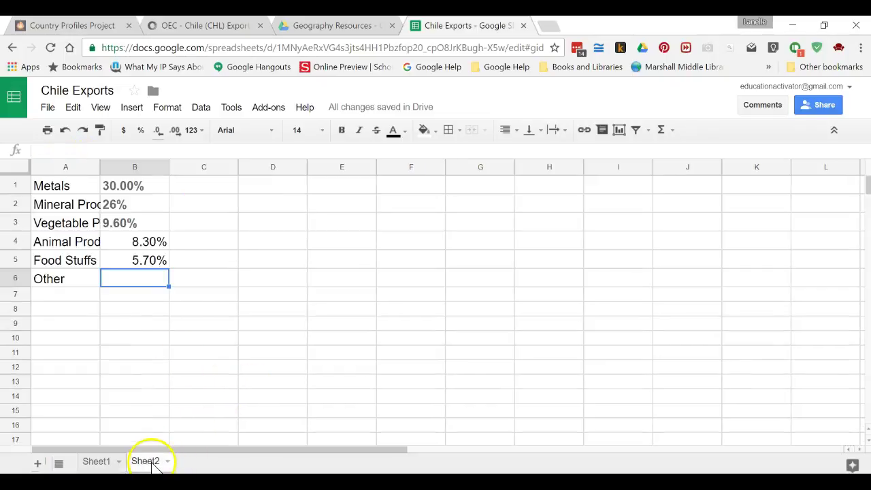
left_click_drag(75, 206, 134, 293)
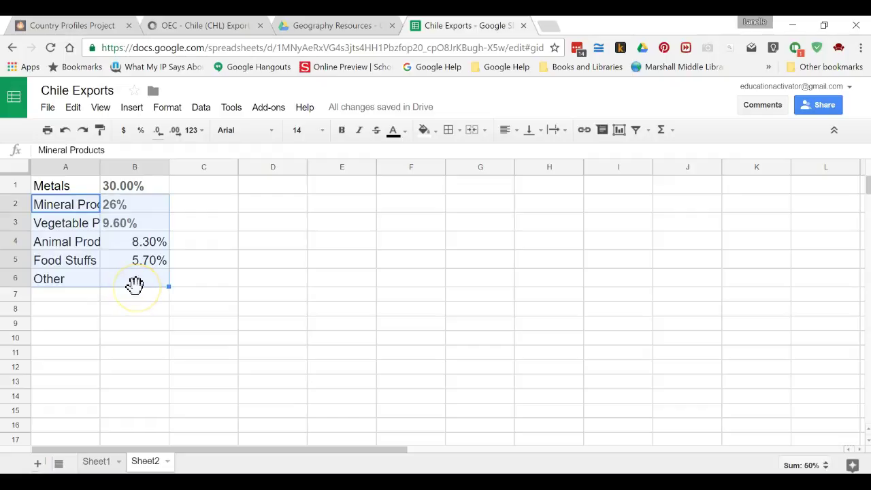
left_click(98, 462)
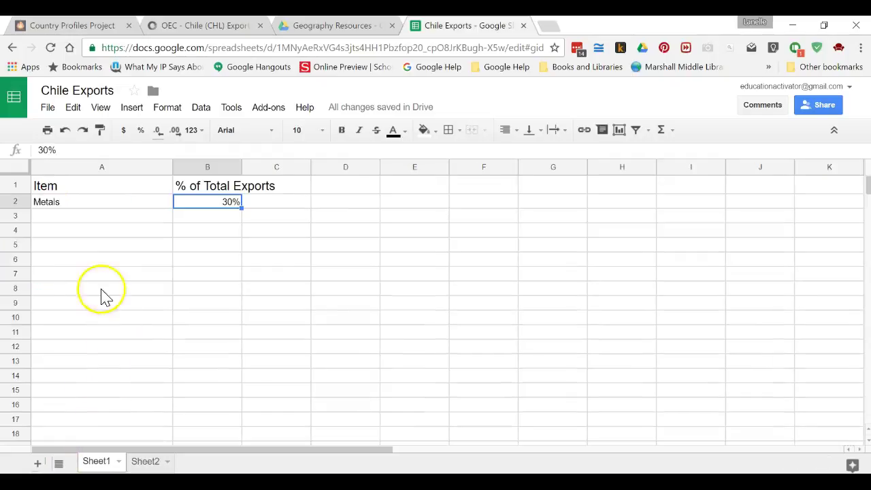
left_click(85, 225)
type("Mineral Products\t26% Vegetable Products\t9.60% Animal Products\t8.30% Food Stuffs\t5.70% Other")
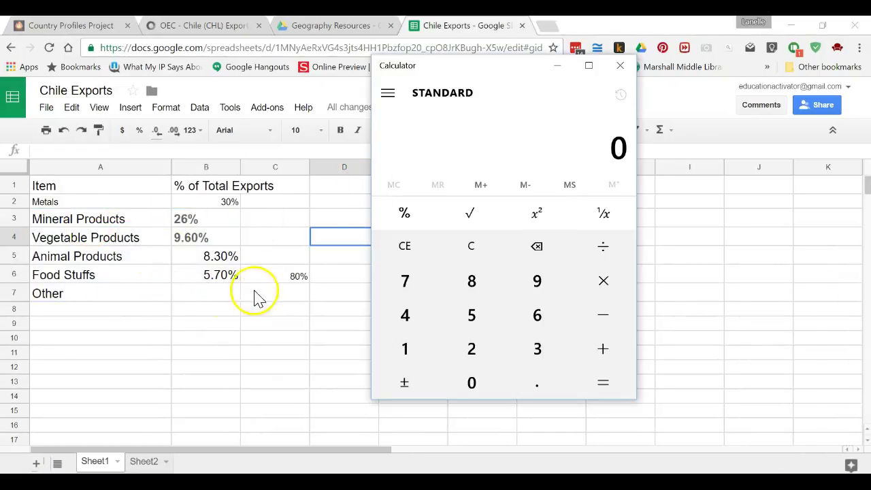
left_click(299, 280)
key("Delete")
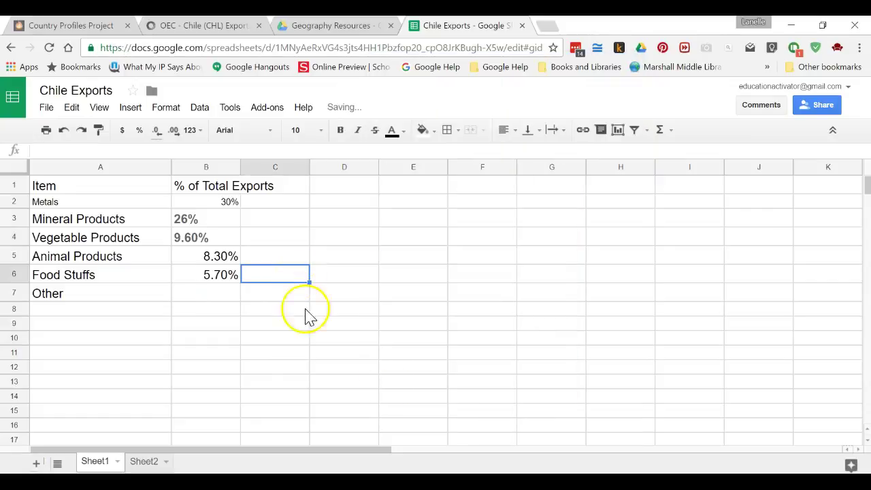
Switch to Calculator, add the listed export shares 30, 26, 9.6, 8.3 and 5.7, and subtract 100 from the sum.
key("alt+Tab")
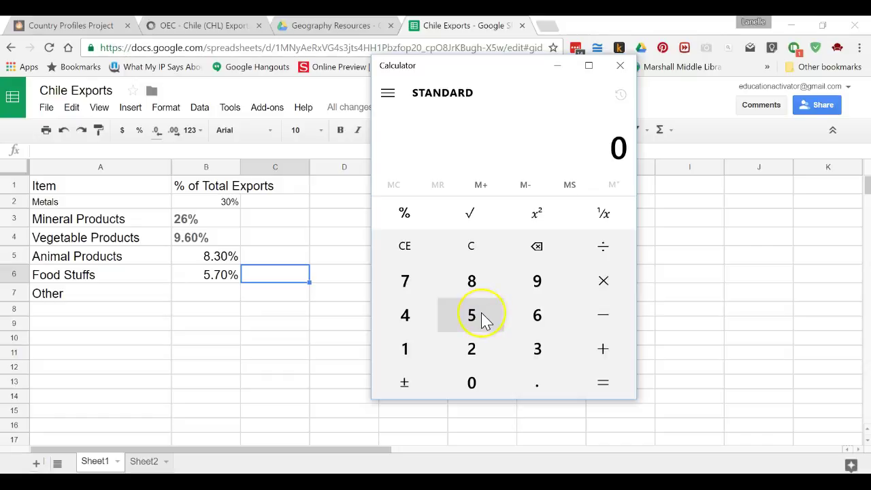
type("30 + ")
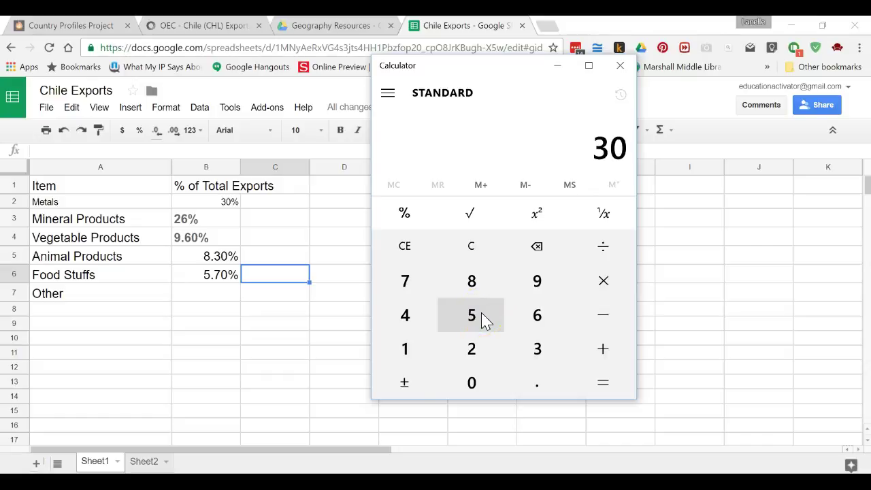
type("26 + ")
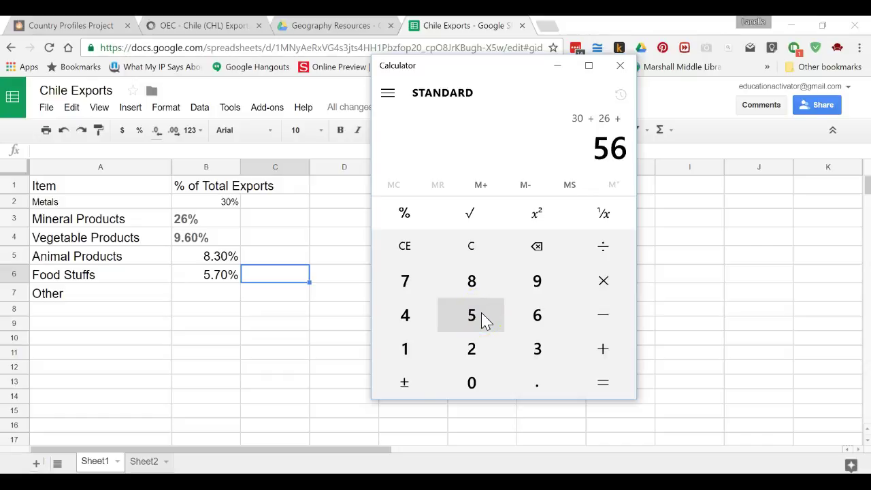
type("9.6 + ")
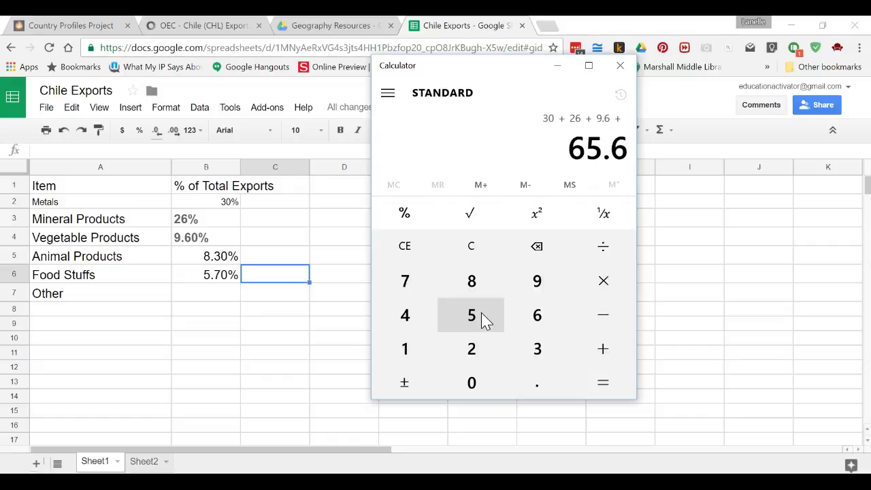
type("8.3 + ")
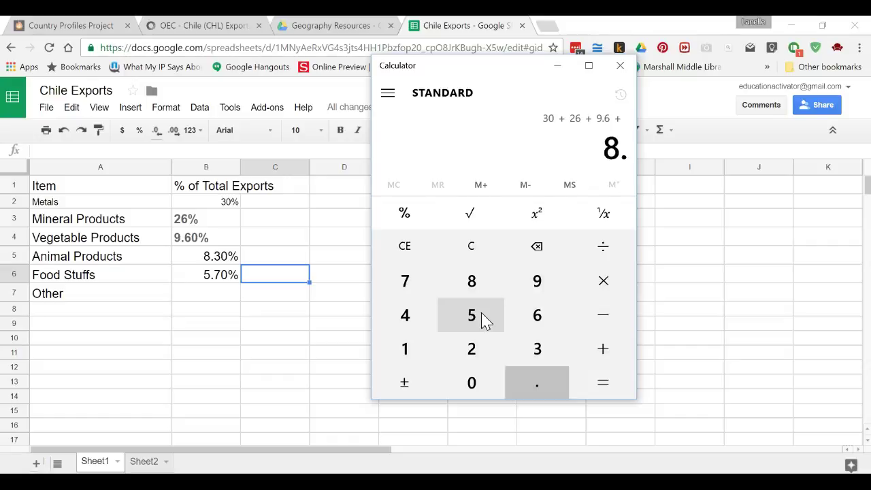
type("5.7 +")
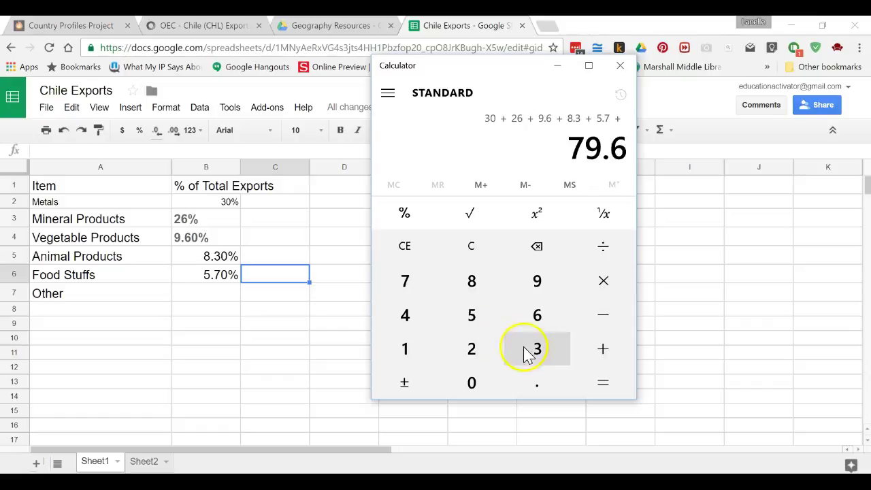
left_click(612, 315)
type("100")
key("Return")
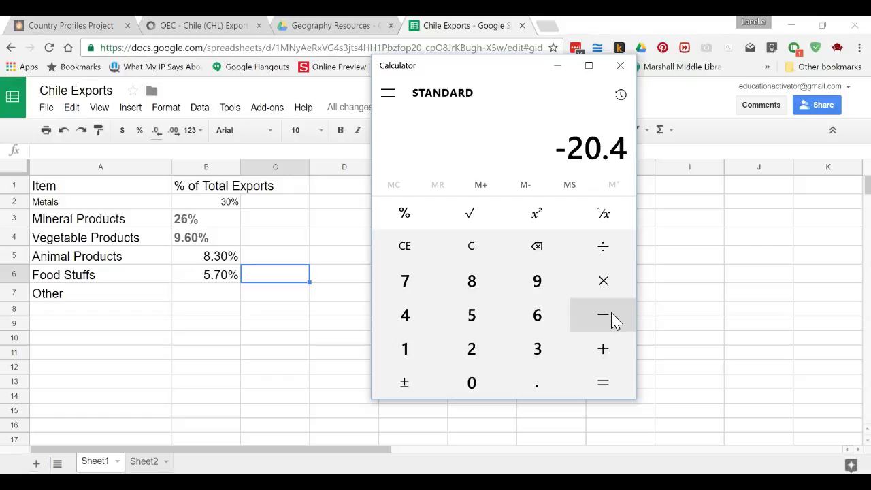
Return to the Chile Exports spreadsheet and enter 20.4% as the share for Other in B7.
left_click(216, 301)
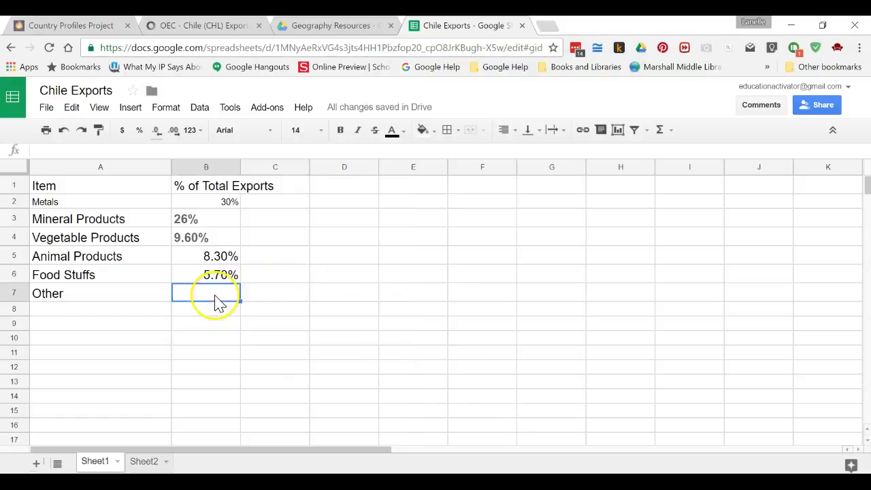
type("20.4")
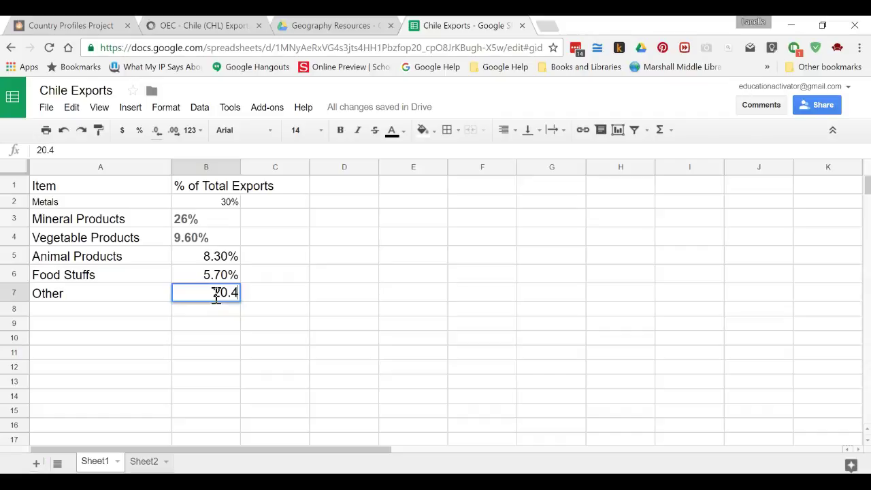
type("%")
key("Right")
key("Right")
key("Right")
key("Right")
key("Right")
key("Right")
key("Right")
key("Right")
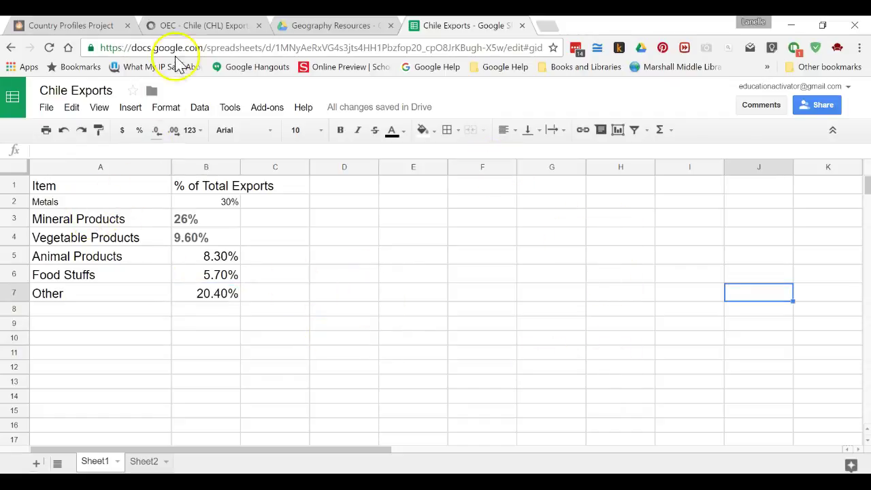
Review OEC's Chile exports chart, and check the item names in A2:A7 and percentages in B2:B7 of the Chile Exports spreadsheet.
left_click(182, 28)
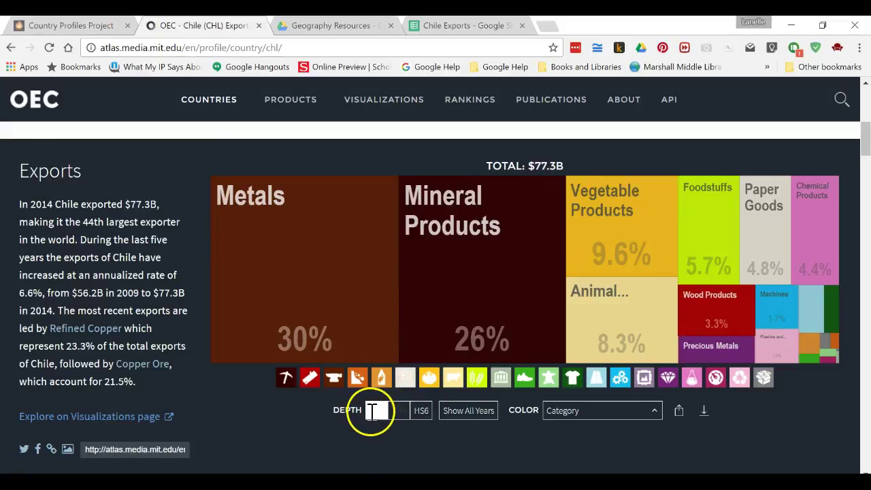
left_click(449, 28)
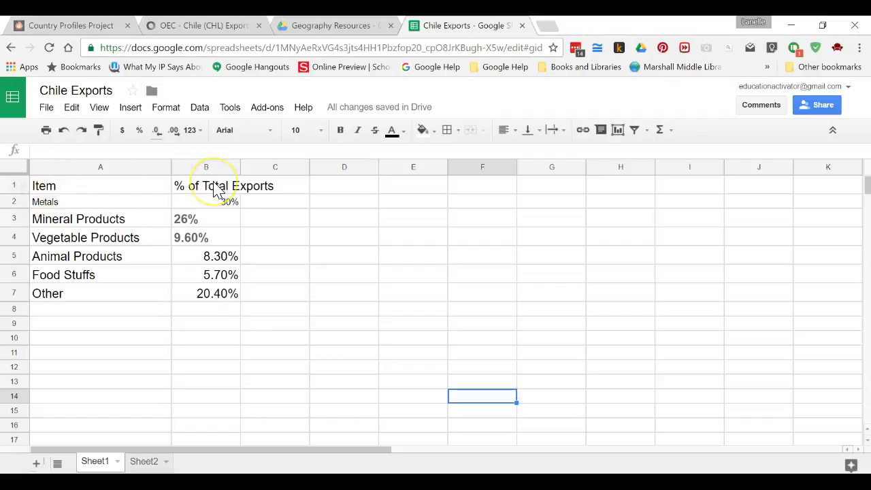
left_click(66, 206)
left_click_drag(66, 206, 94, 299)
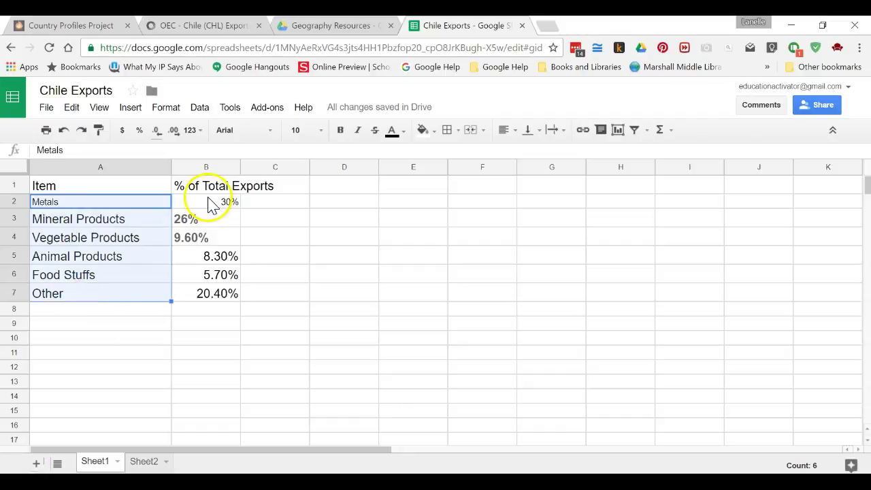
left_click_drag(213, 205, 235, 303)
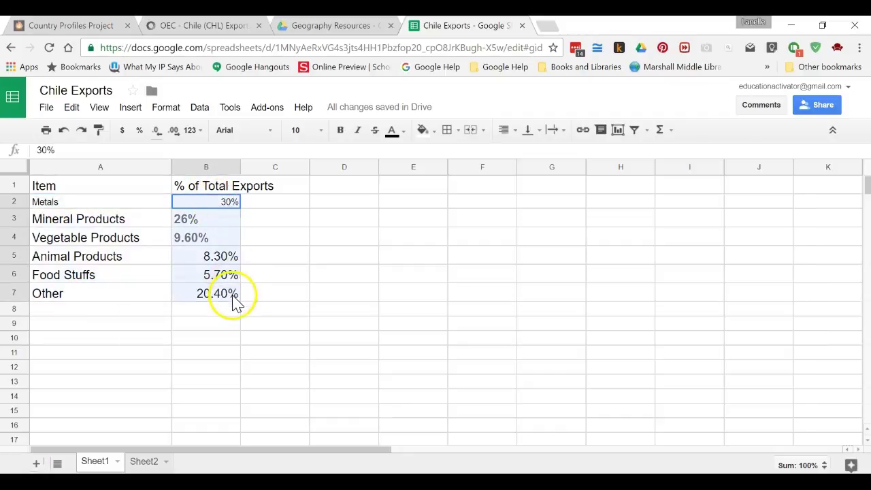
left_click(335, 340)
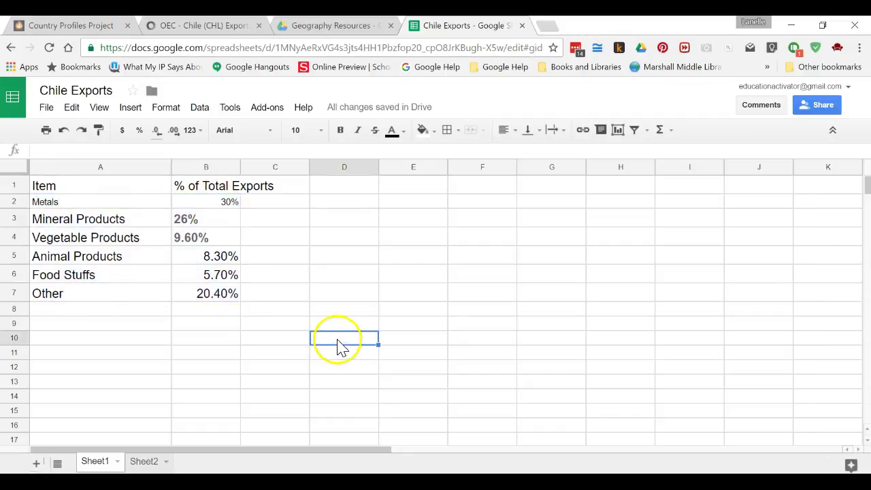
Select the whole sheet and insert Explore's suggested bar chart of % of Total Exports vs. Item.
left_click(15, 168)
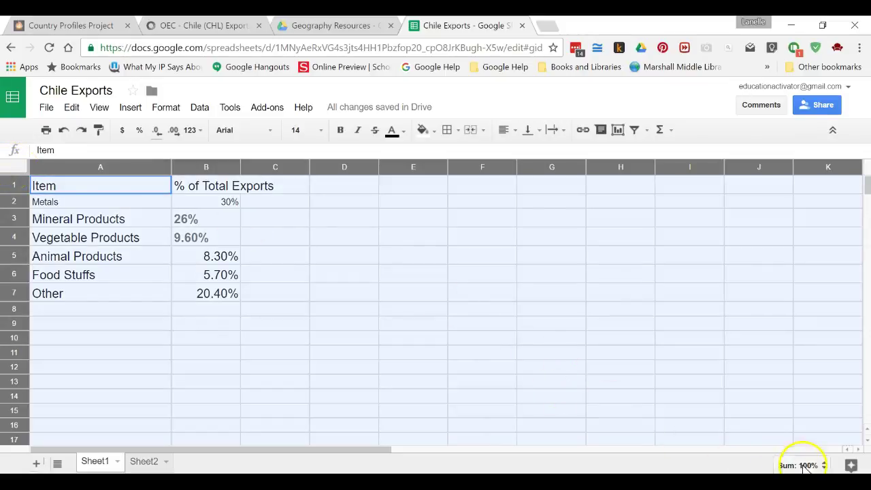
left_click(844, 465)
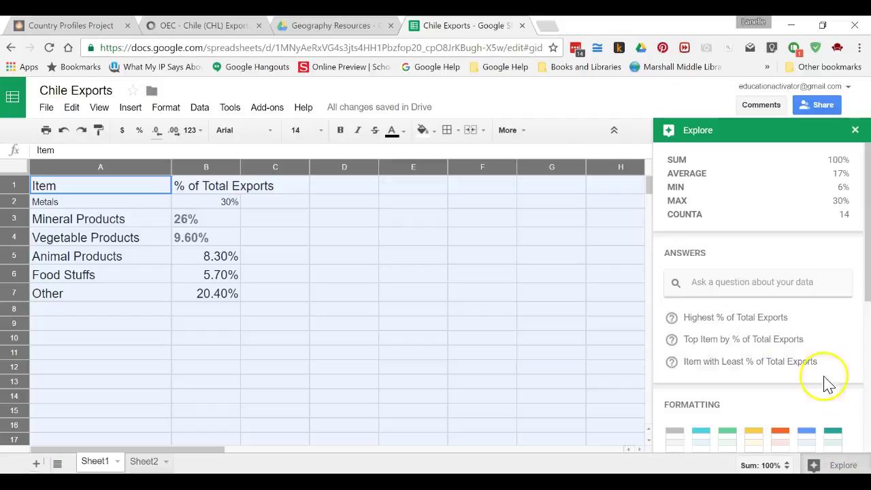
scroll(844, 204, "down", 3)
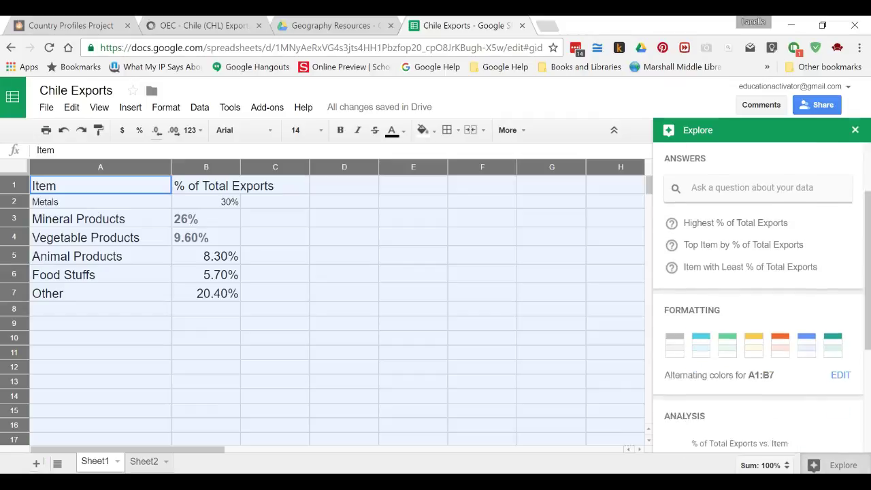
scroll(817, 340, "down", 2)
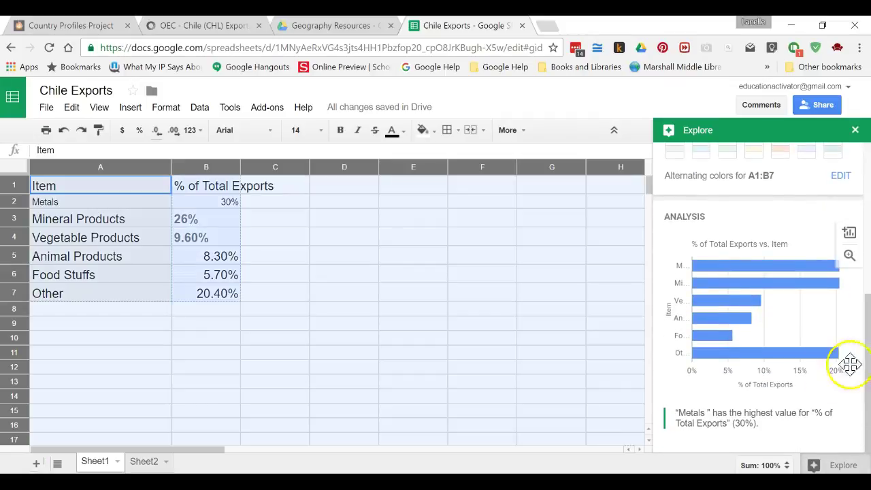
mouse_move(834, 271)
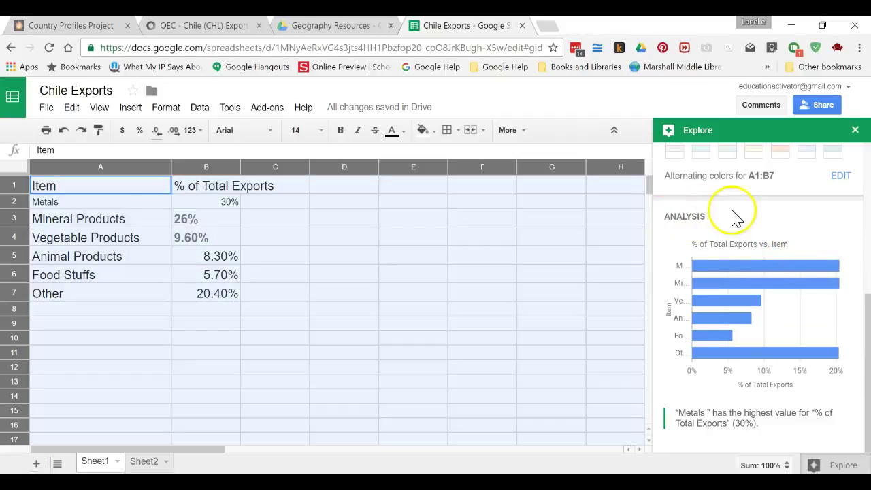
mouse_move(850, 235)
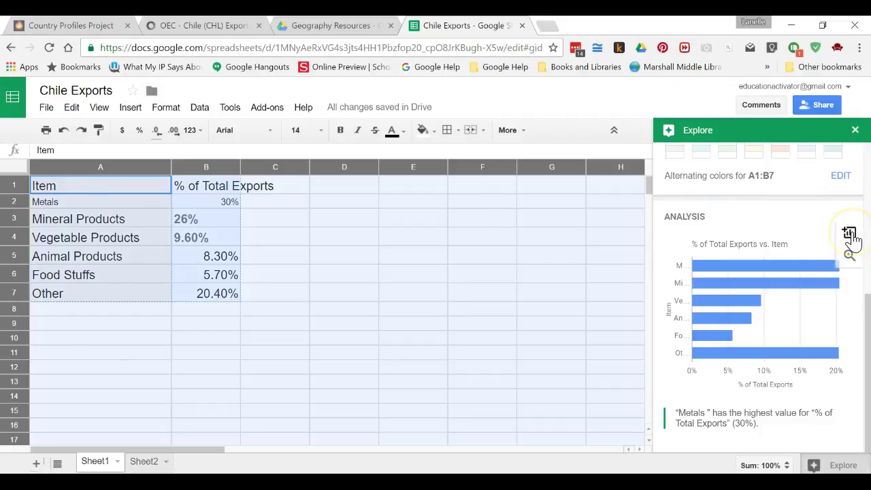
left_click(850, 234)
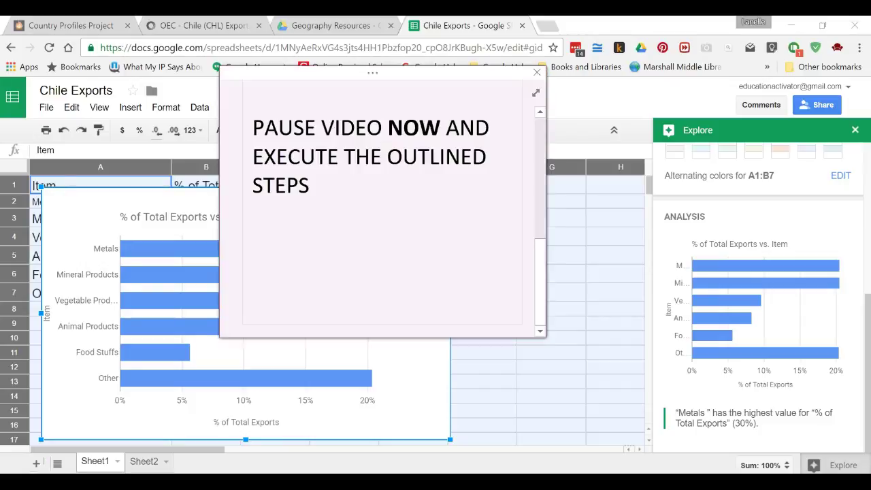
Close Explore and move the bar chart to the right so the item names in column A are uncovered.
left_click(552, 396)
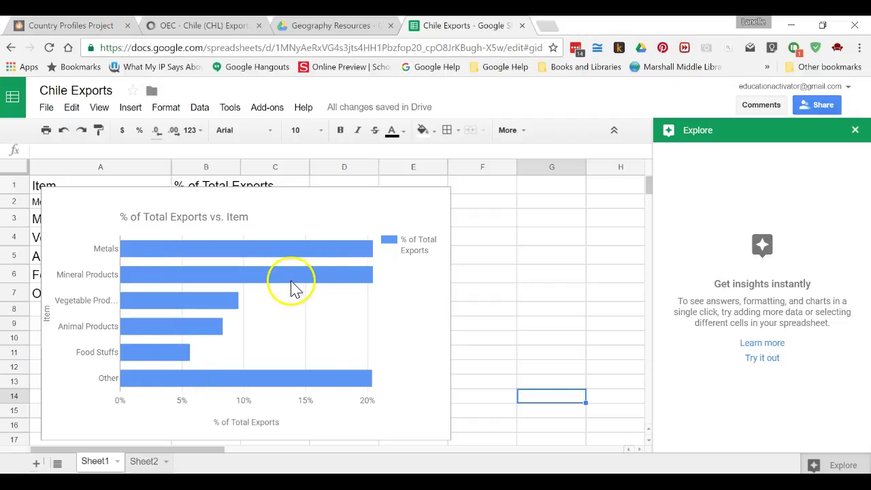
left_click(855, 130)
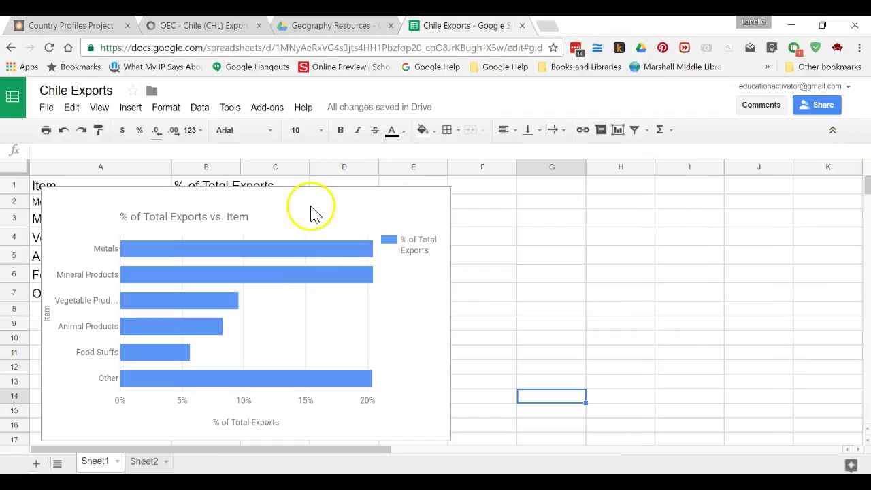
left_click(249, 200)
mouse_move(249, 200)
left_mouse_down()
mouse_move(375, 188)
mouse_move(369, 193)
left_mouse_up()
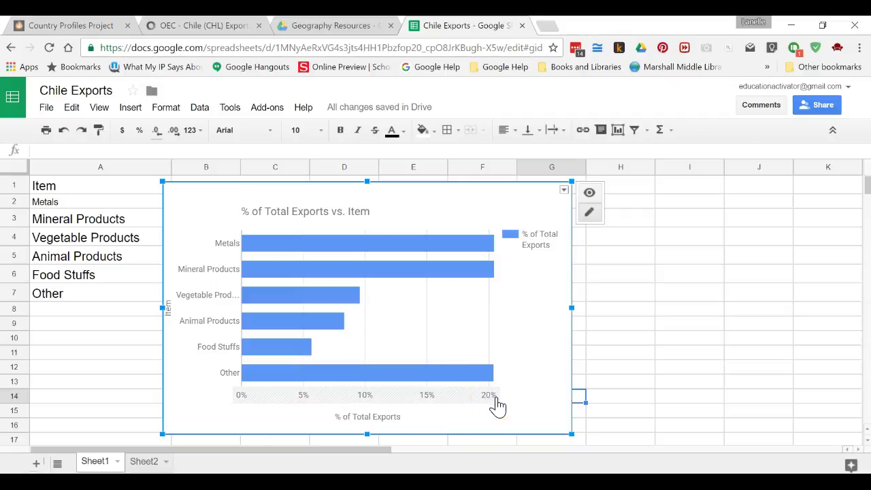
left_click(531, 385)
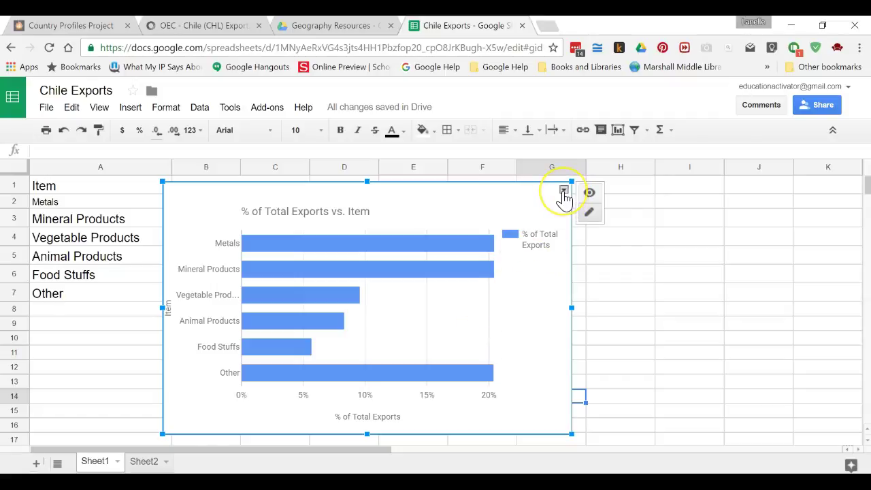
Change the bar chart to the recommended column chart in the Chart Editor and update it.
left_click(564, 191)
left_click(545, 208)
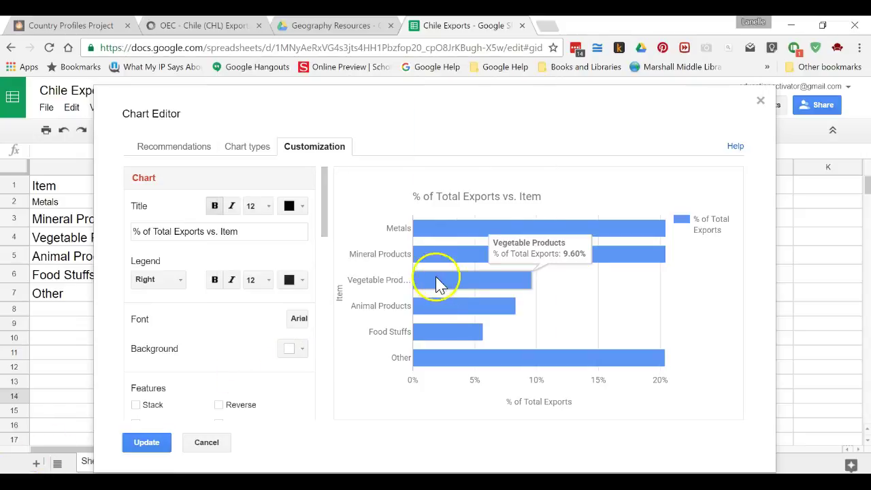
left_click(202, 151)
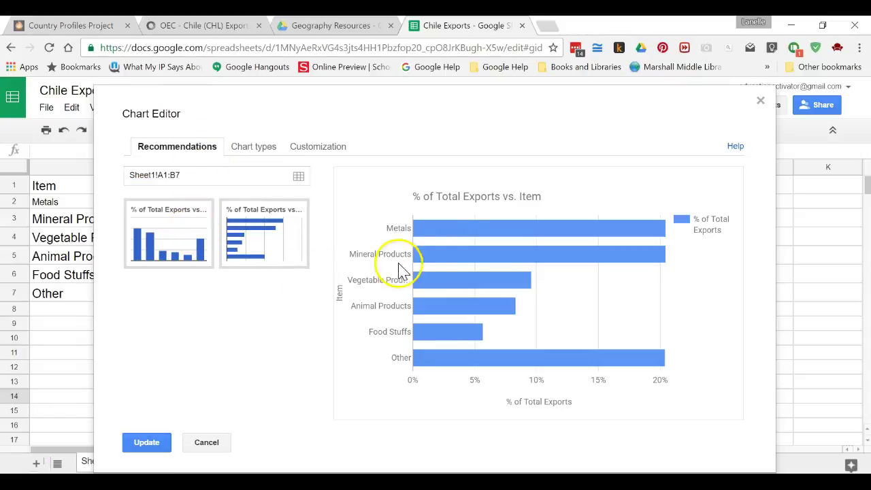
mouse_move(426, 230)
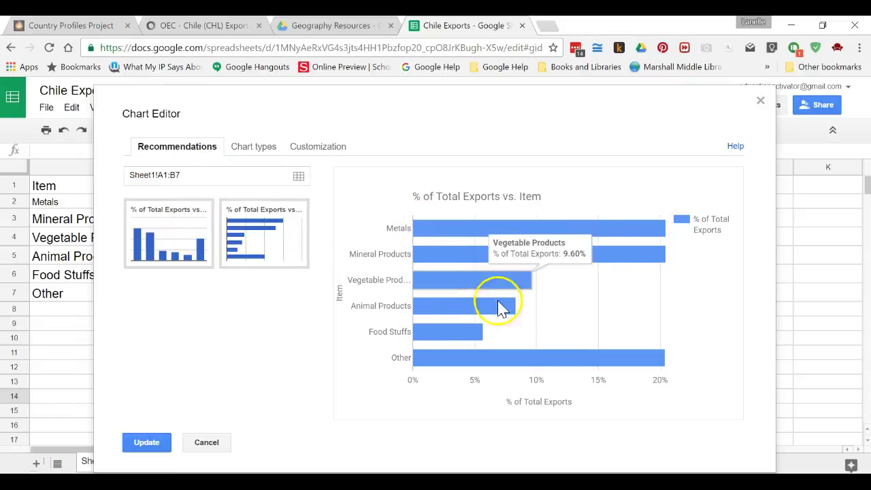
left_click(176, 242)
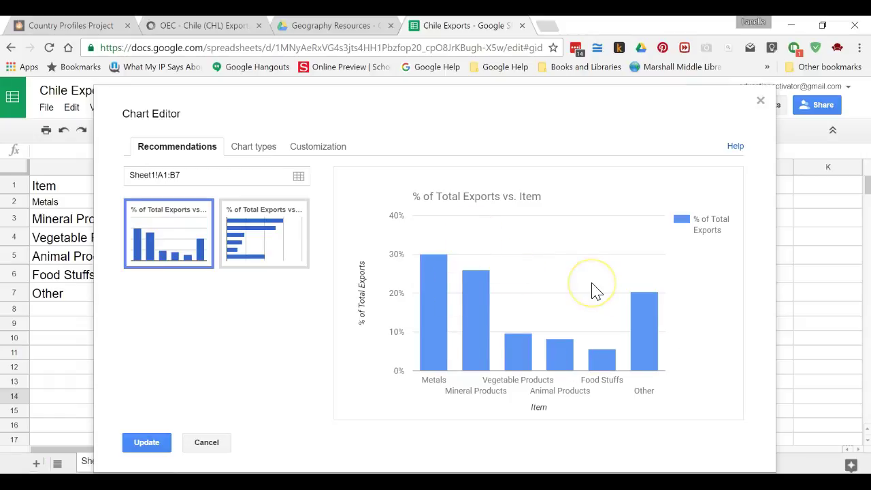
left_click(147, 443)
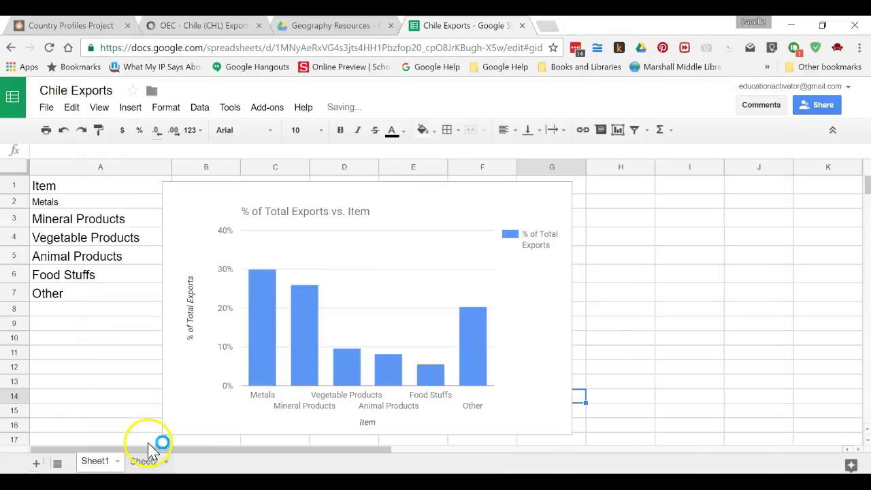
key("alt+Tab")
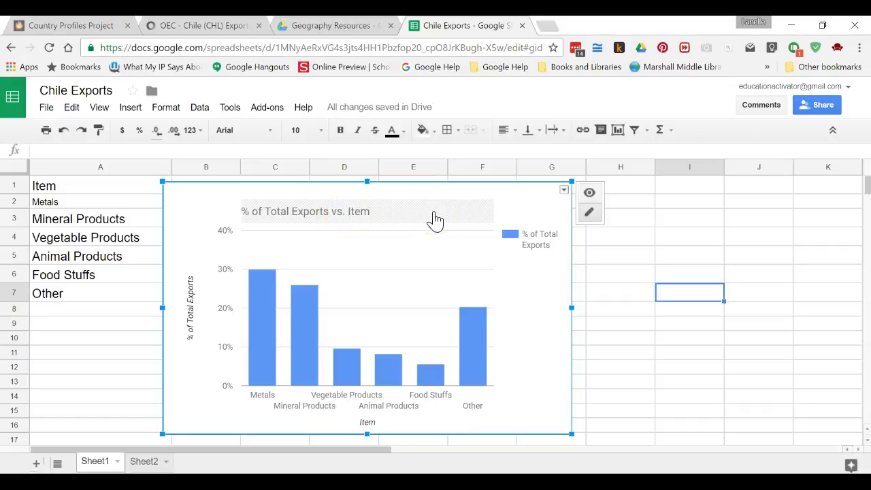
left_click(436, 220)
left_click(383, 218)
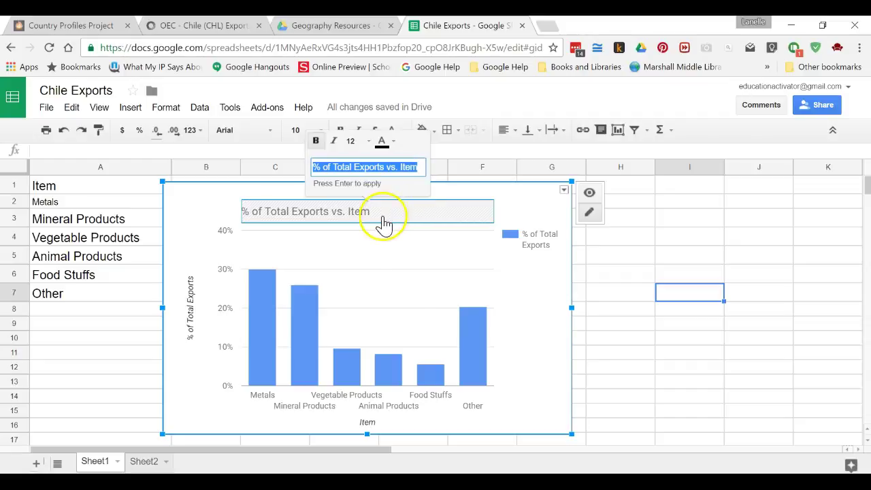
type("Che")
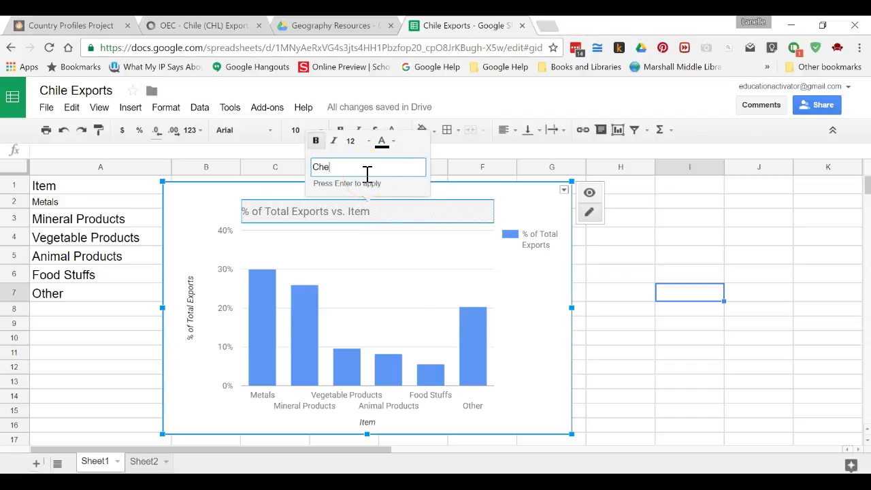
type("ilean Exports")
key("BackSpace")
key("BackSpace")
key("BackSpace")
type("rts")
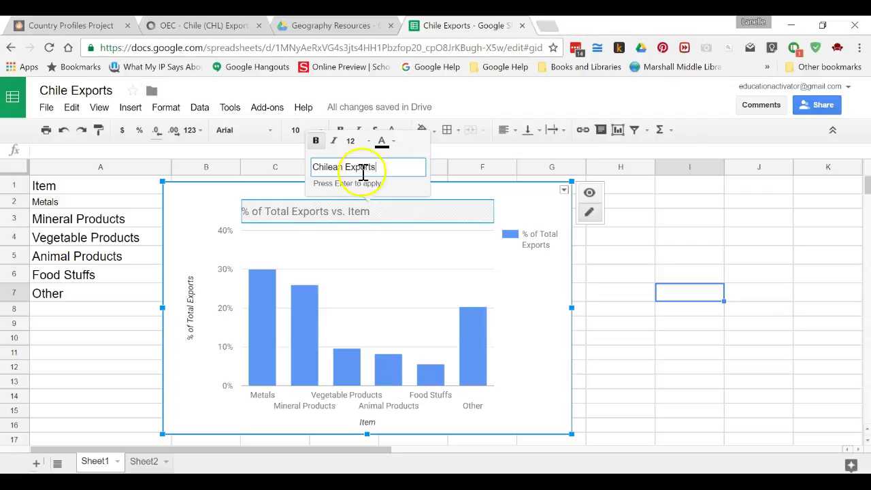
left_click(553, 322)
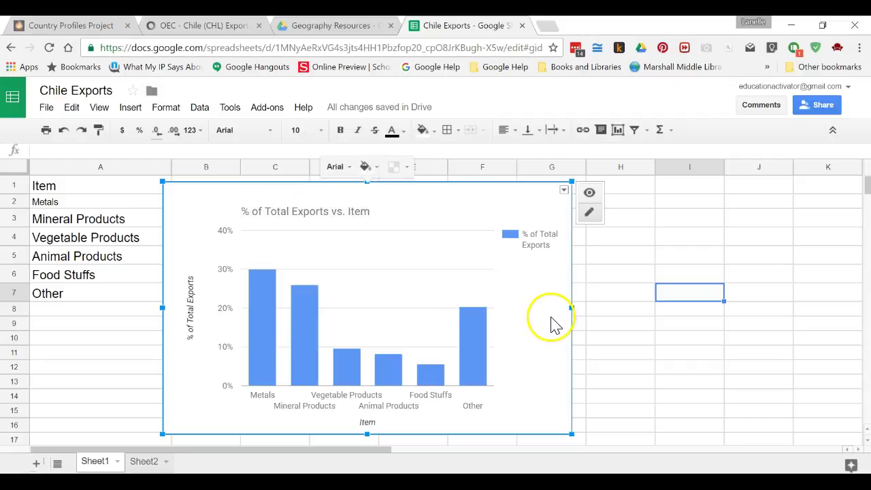
Retitle the column chart "Chilean Exports" and set the title's font size to 30.
left_click(333, 211)
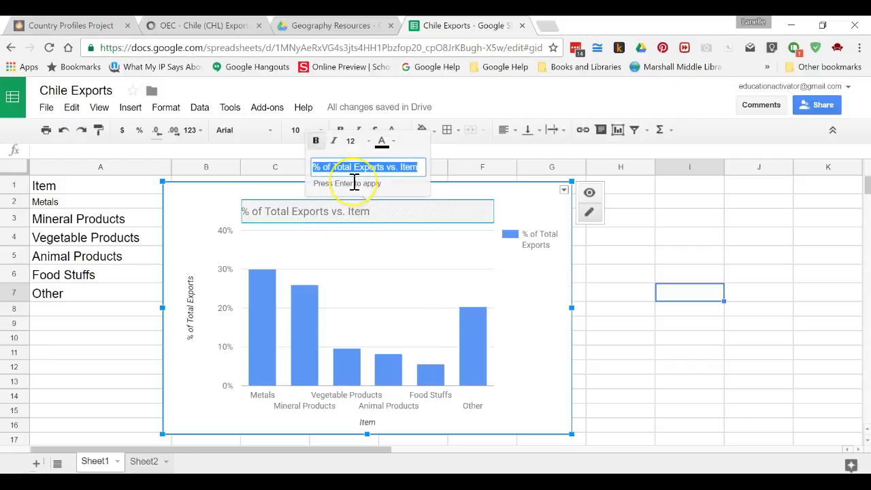
type("Chilean ")
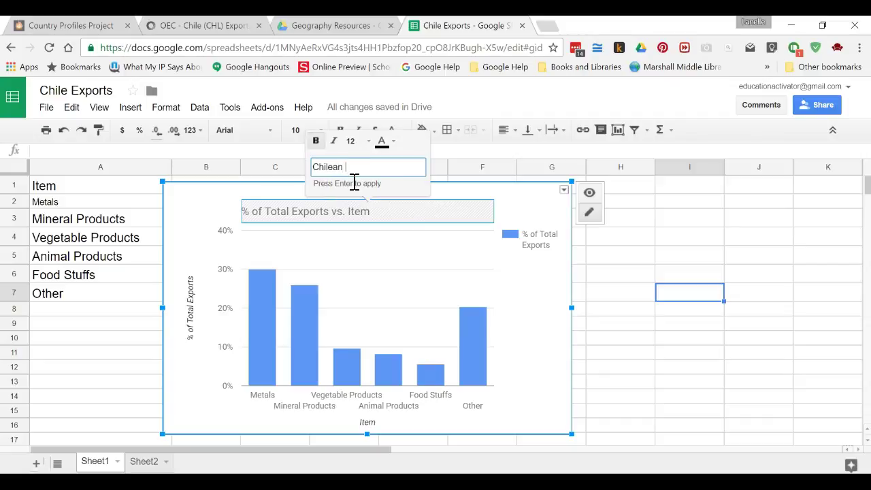
type("Exports")
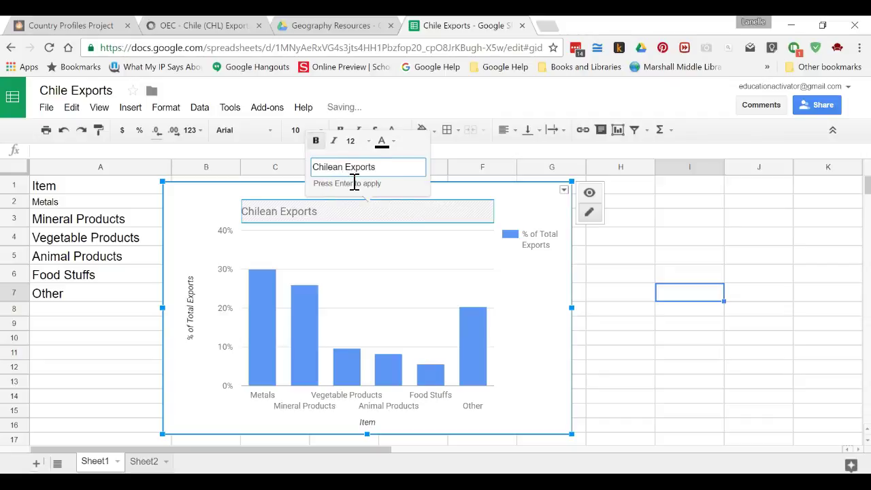
left_click(370, 143)
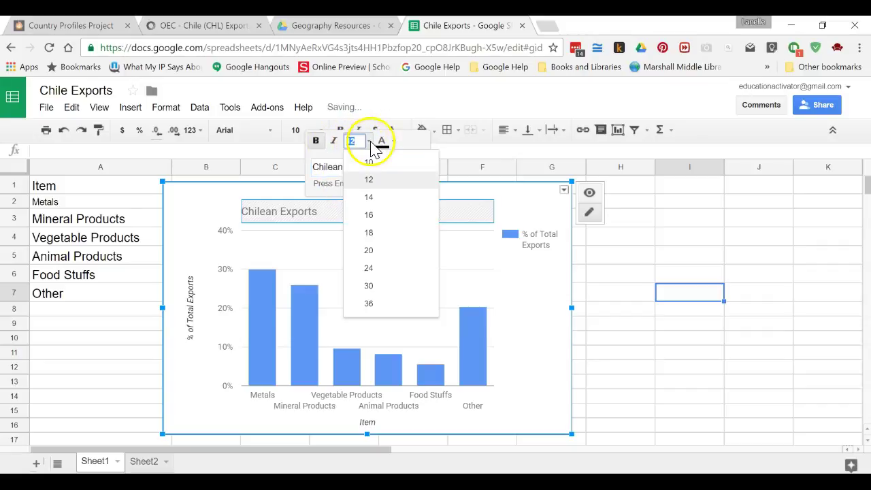
left_click(370, 286)
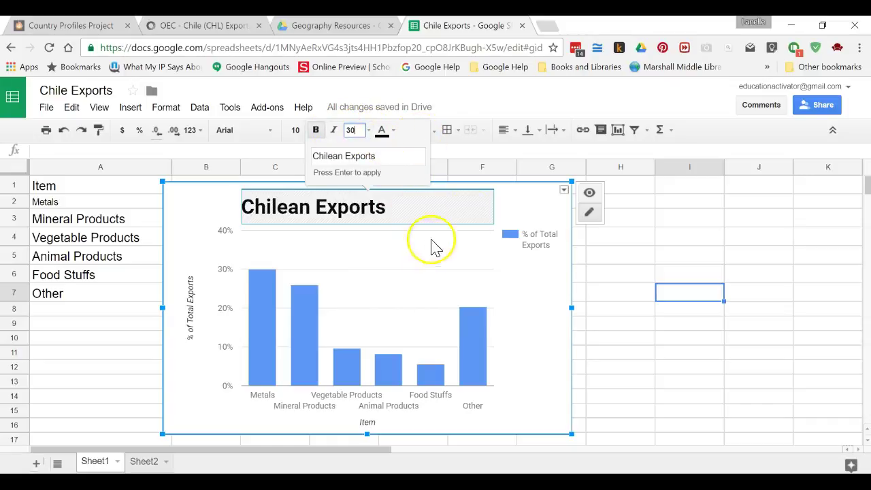
left_click(524, 212)
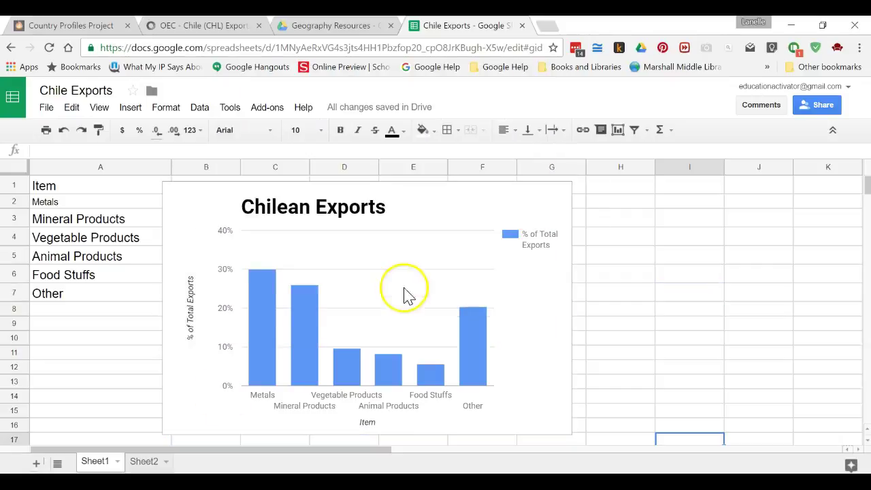
Show value data labels on the chart's % of Total Exports series through the advanced chart customization and update the chart.
left_click(540, 198)
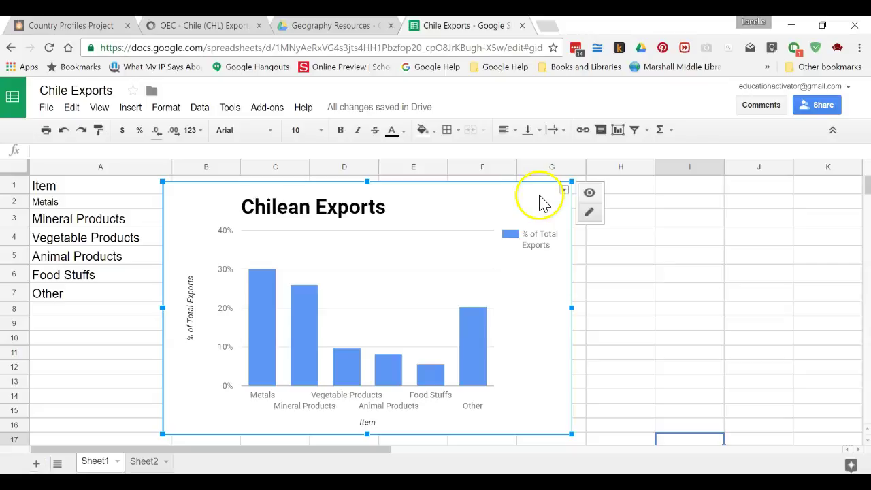
left_click(564, 191)
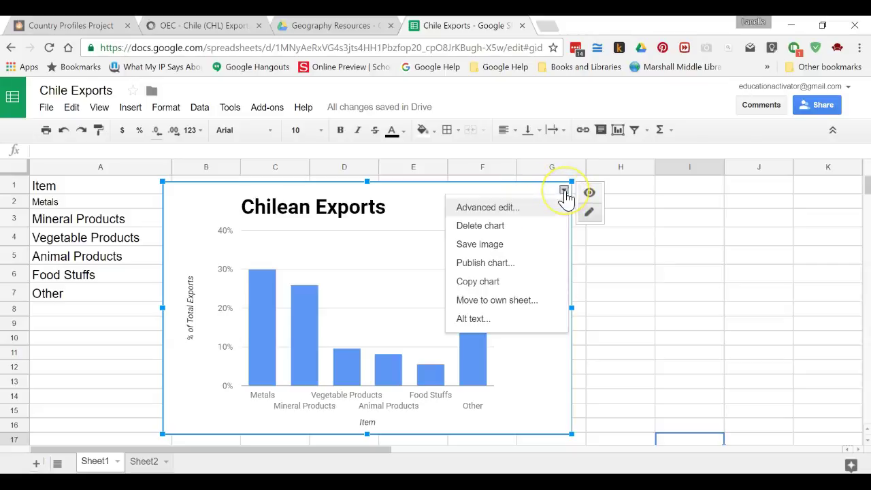
left_click(533, 207)
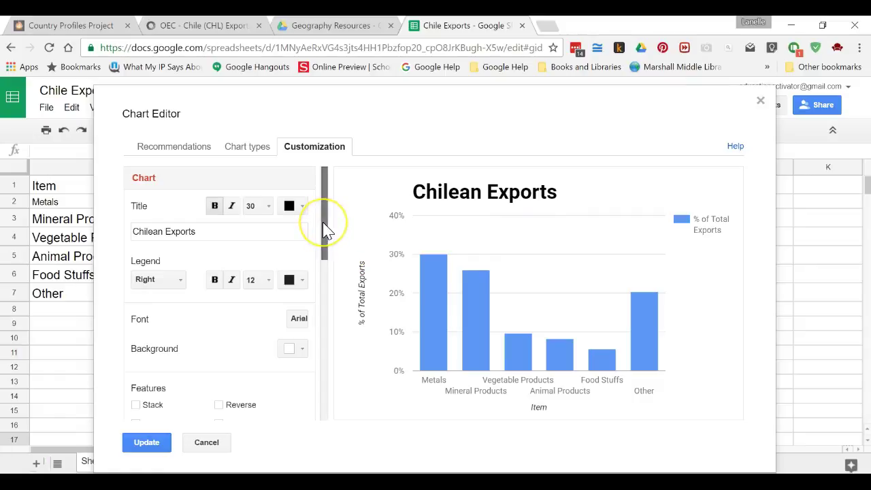
left_click_drag(326, 232, 301, 387)
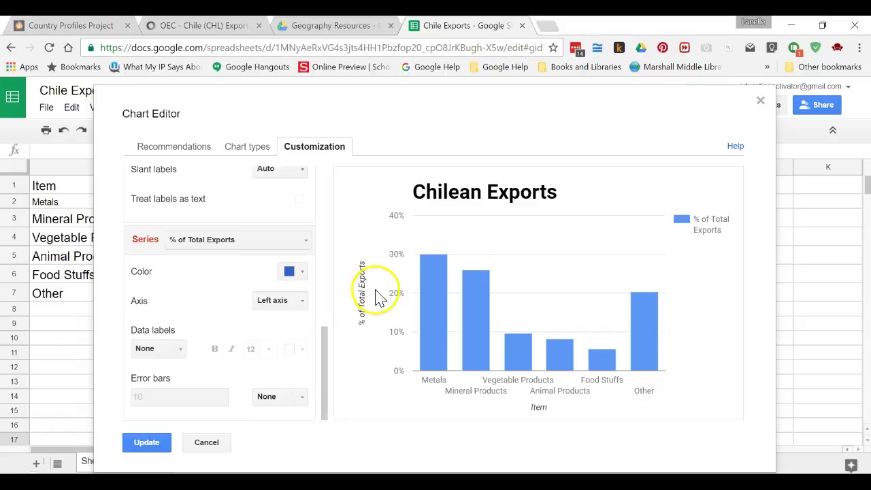
mouse_move(441, 315)
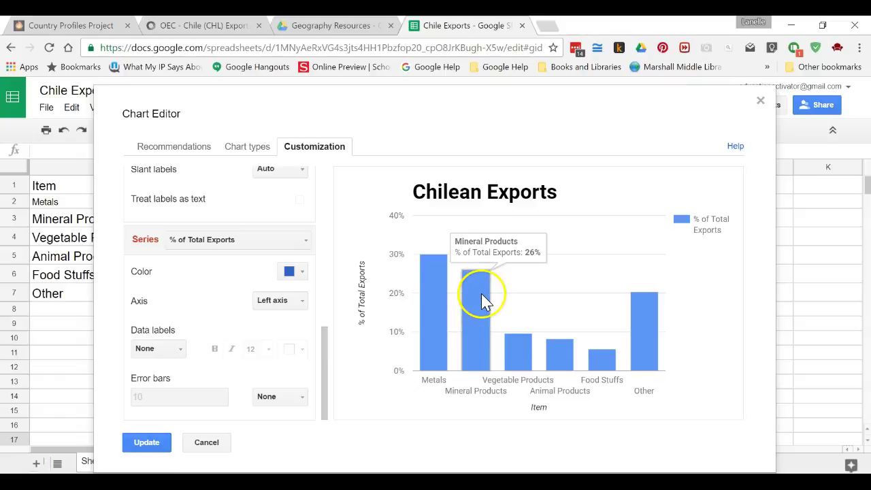
mouse_move(529, 349)
mouse_move(436, 284)
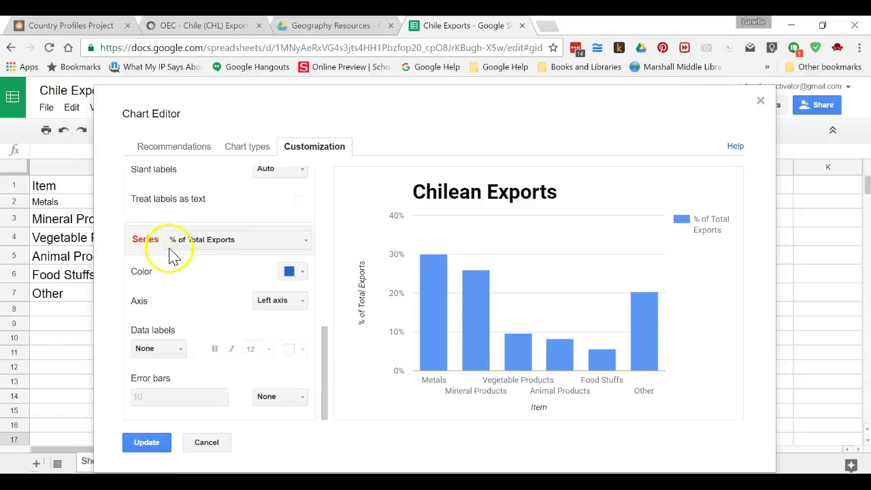
left_click(179, 350)
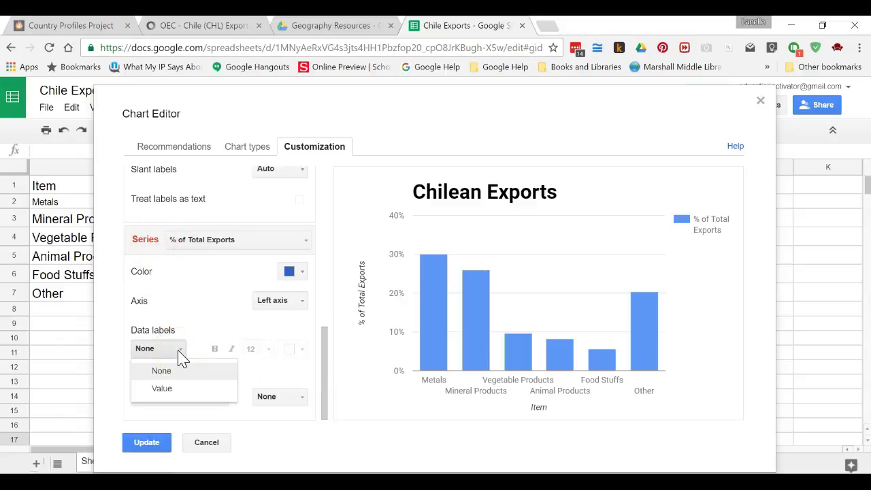
left_click(178, 395)
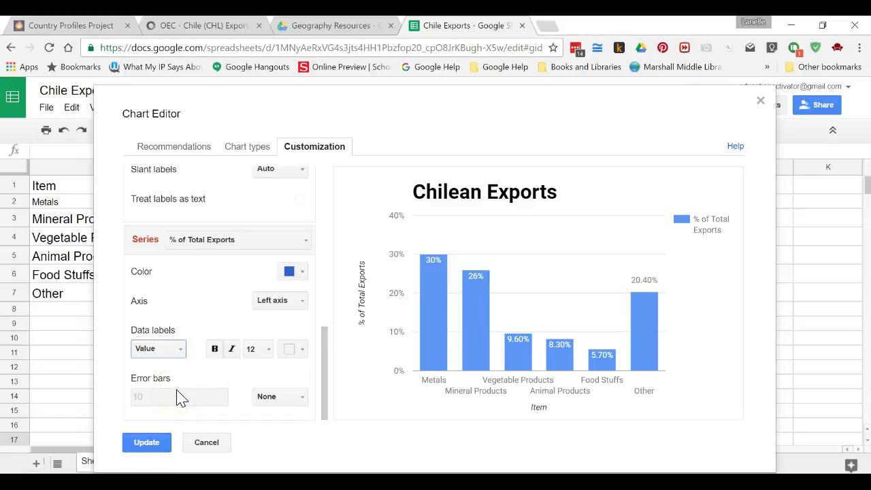
left_click(155, 444)
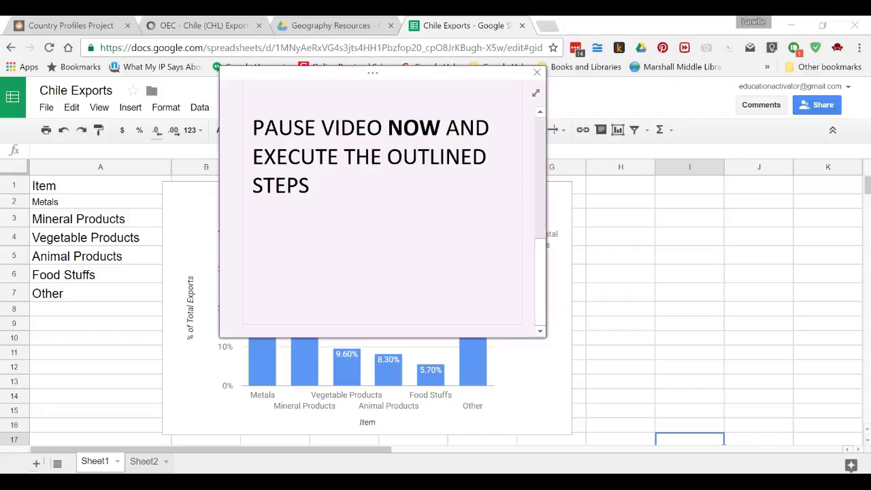
Move the Chilean Exports column chart to its own sheet.
left_click(727, 338)
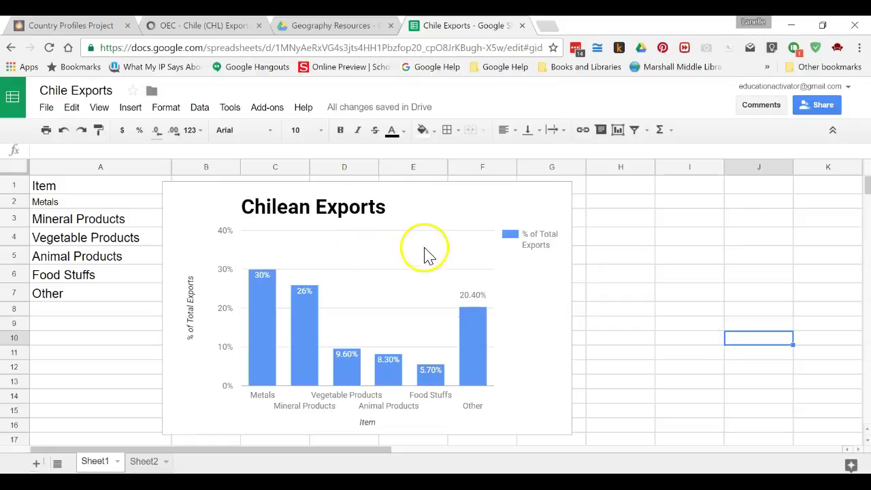
left_click(515, 207)
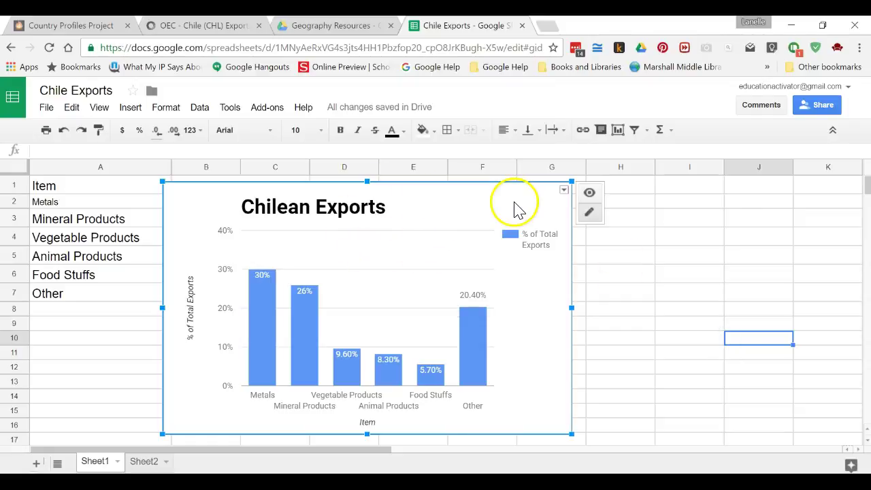
left_click(564, 191)
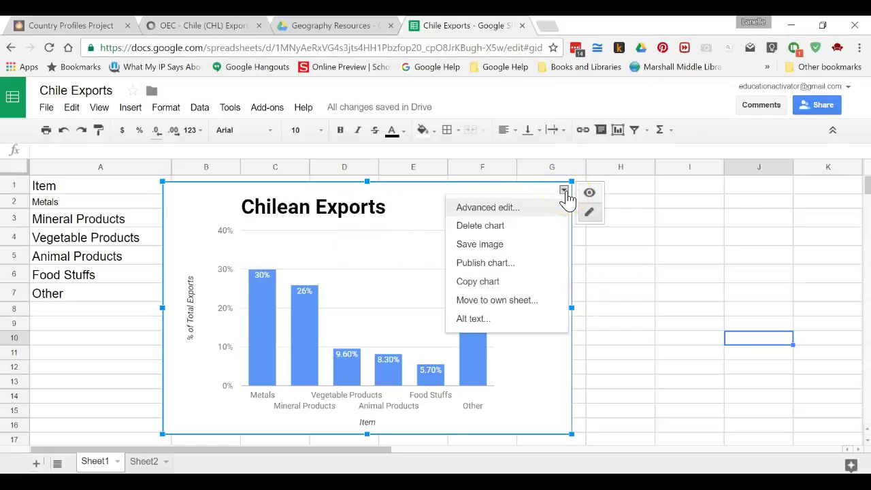
left_click(513, 309)
left_click(516, 318)
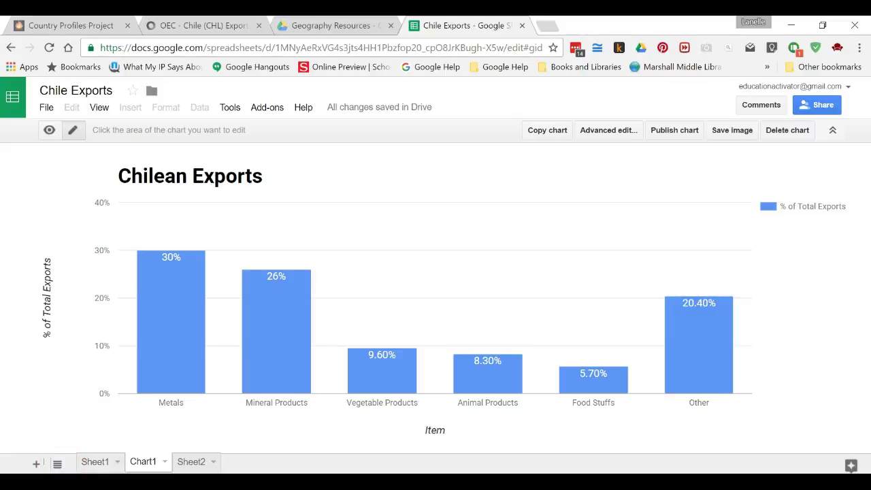
left_click(229, 394)
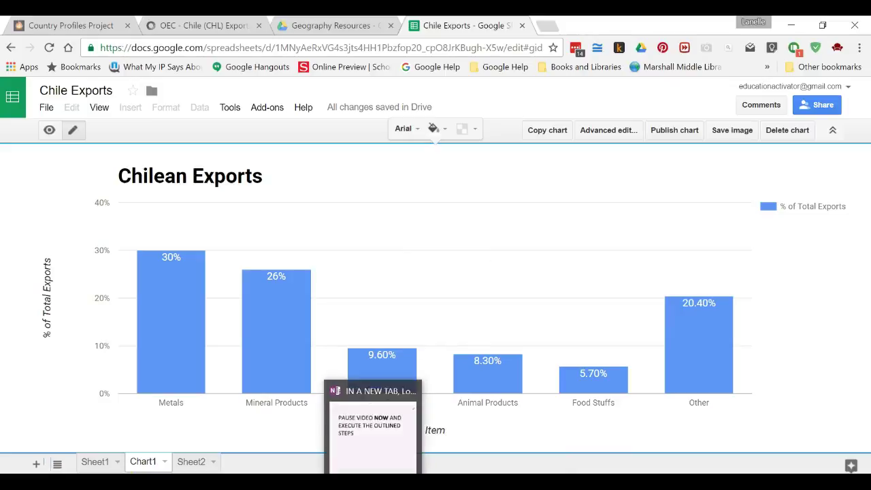
left_click(374, 482)
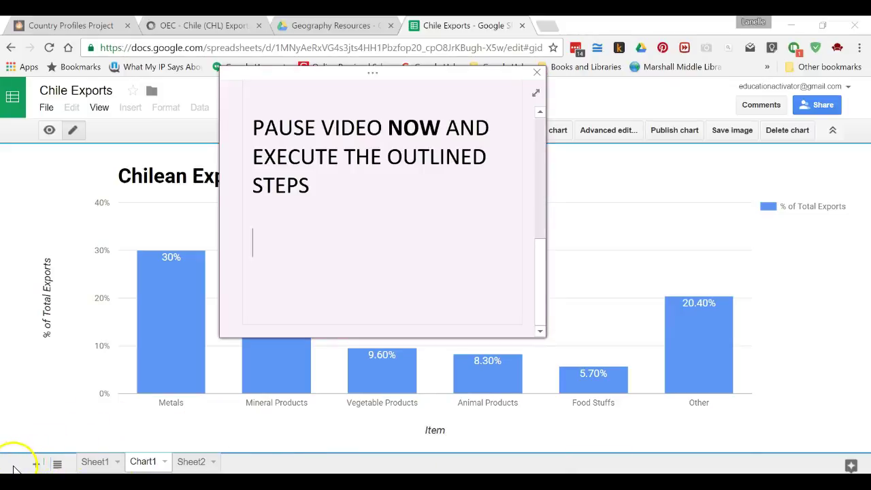
left_click(665, 243)
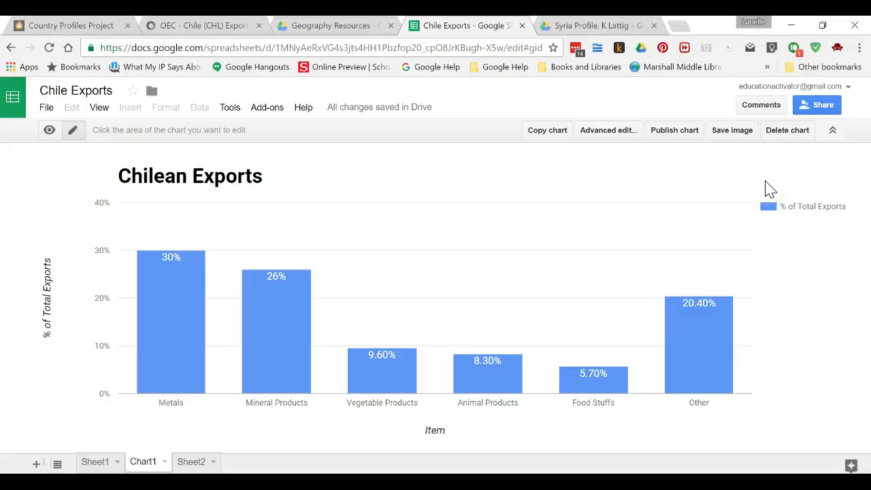
left_click(763, 159)
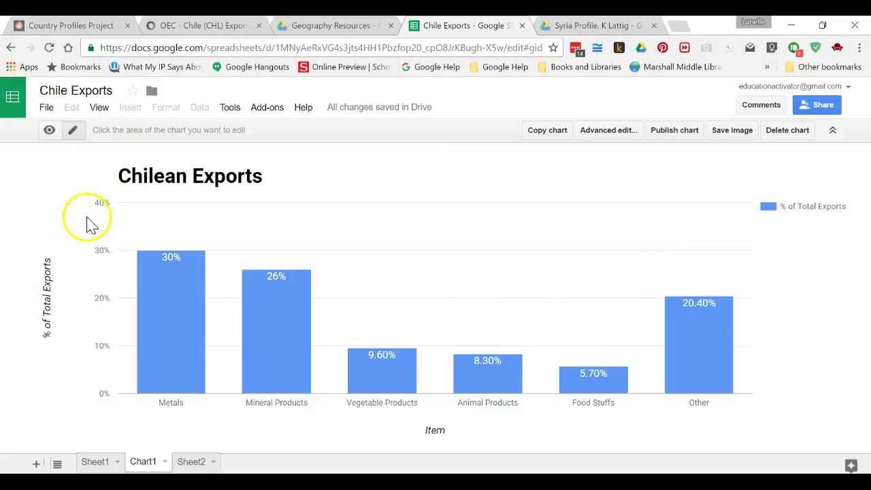
Check the export data table on Sheet1 and return to the column chart on the Chart1 sheet.
left_click(95, 463)
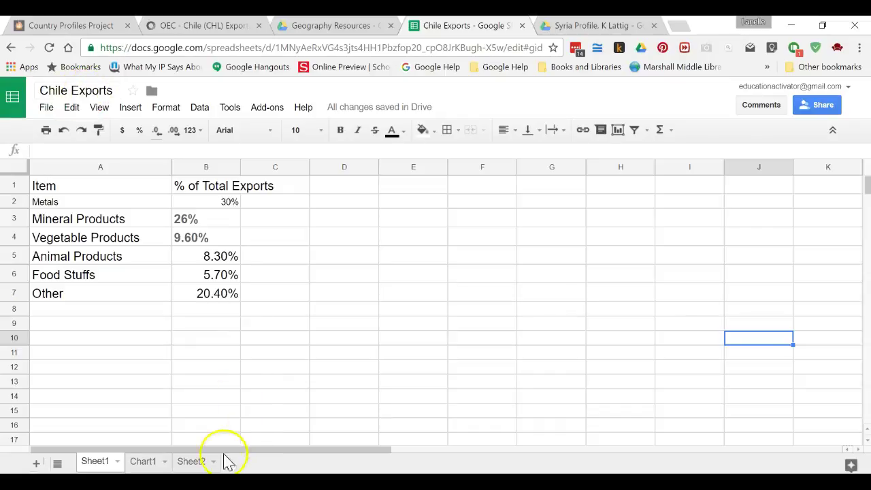
left_click(142, 462)
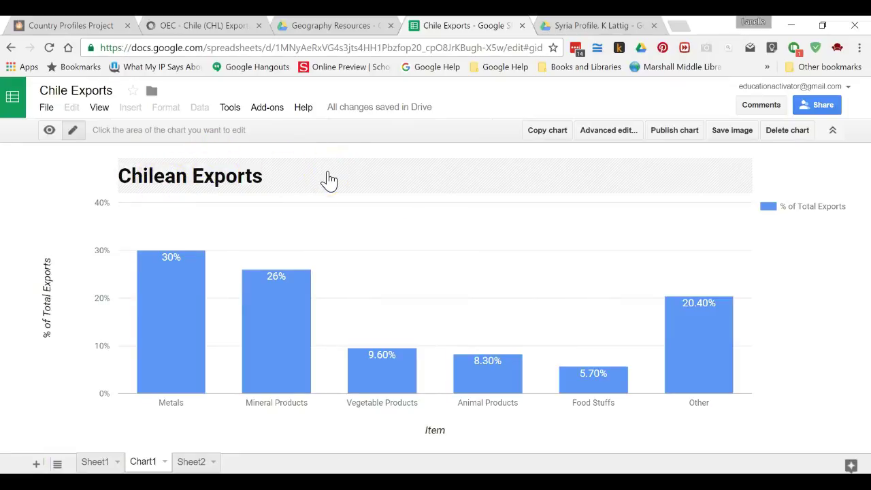
left_click(386, 230)
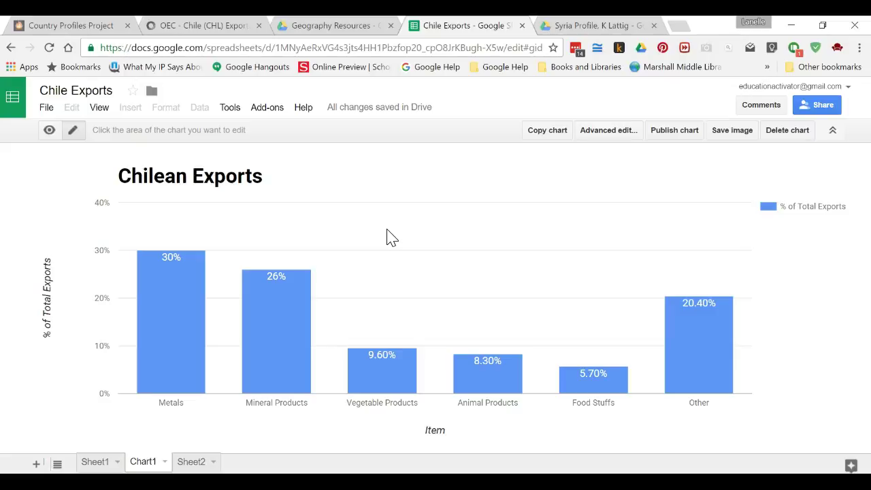
left_click(391, 242)
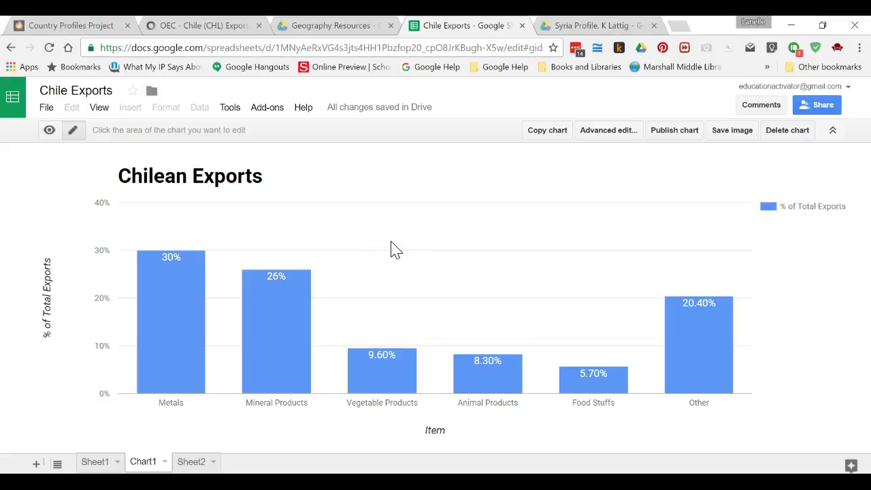